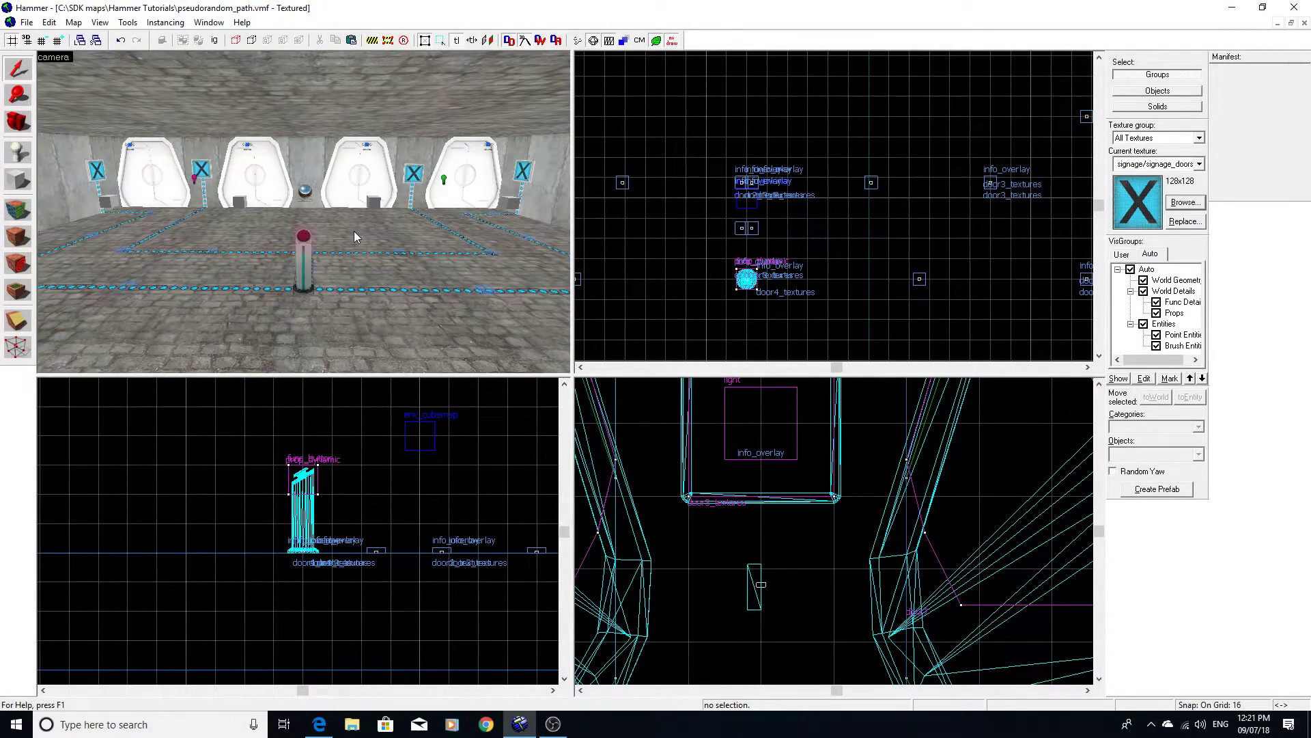
pyautogui.press('z')
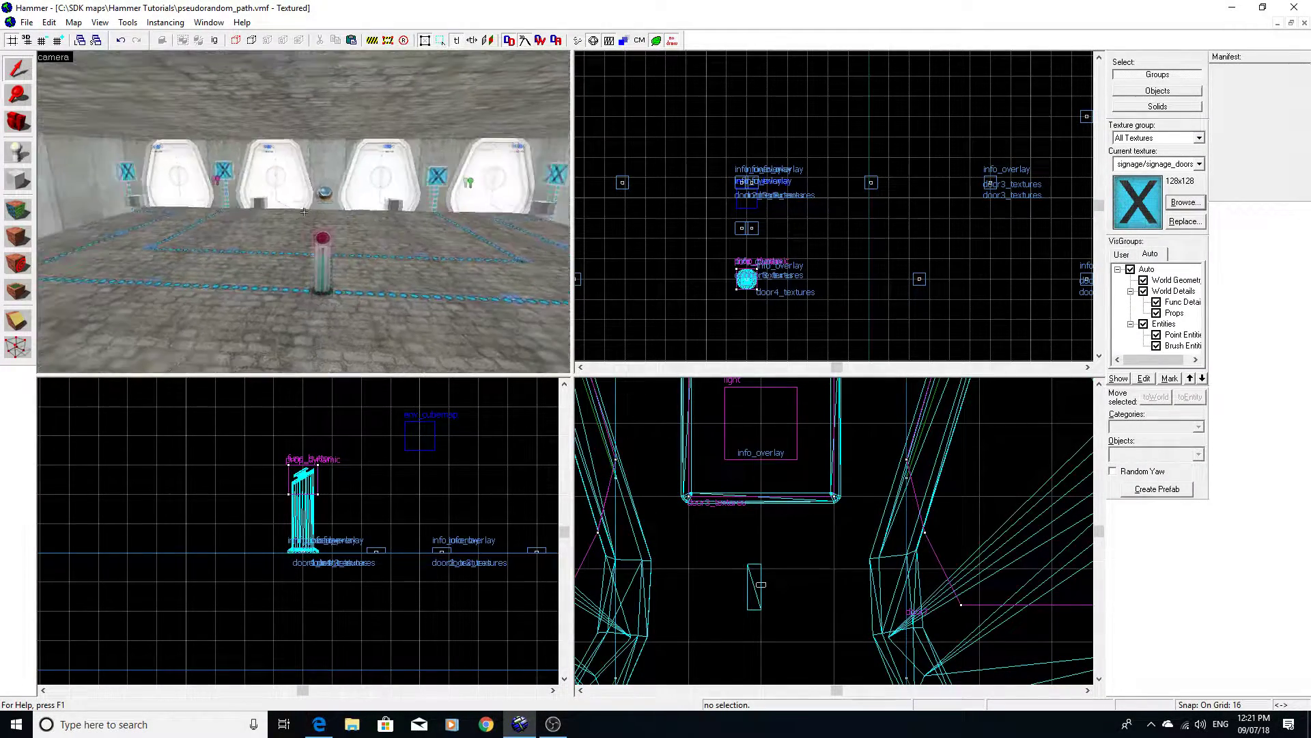
pyautogui.moveTo(304, 212)
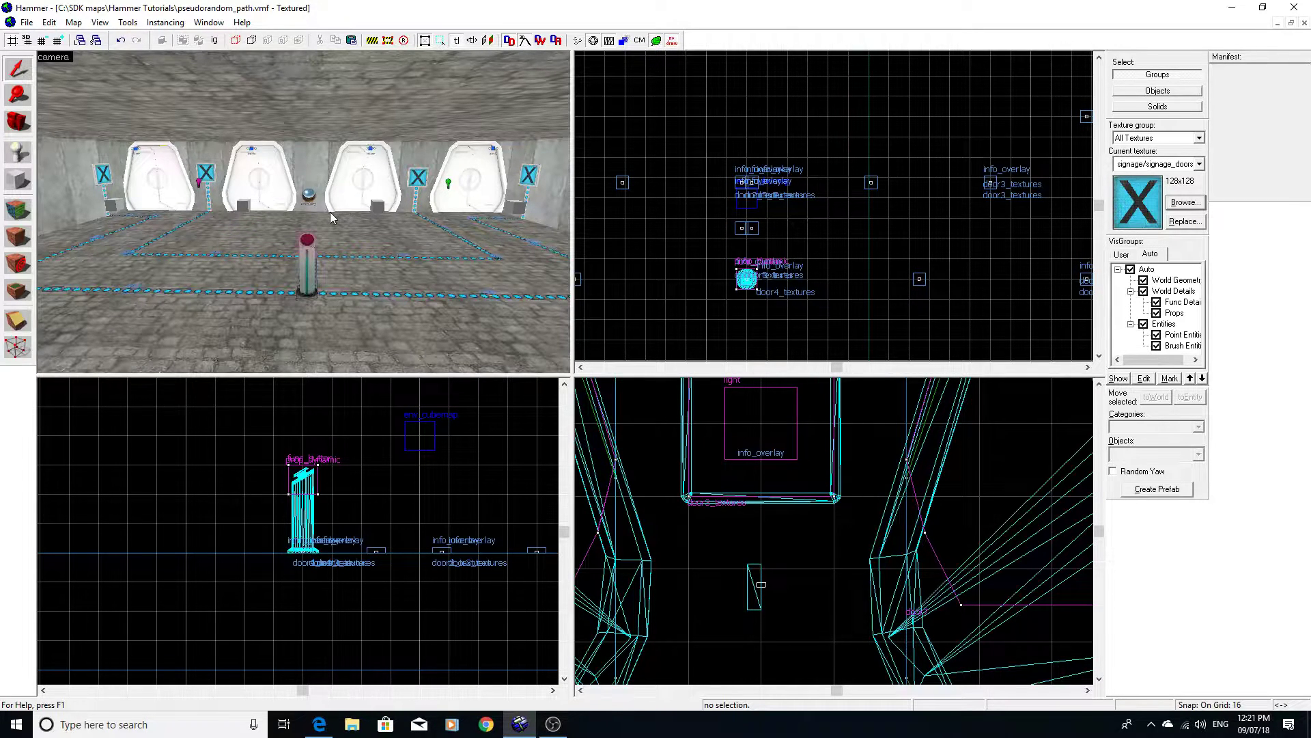
pyautogui.click(306, 251)
pyautogui.press('Escape')
pyautogui.click(319, 726)
pyautogui.press('z')
pyautogui.press('Right')
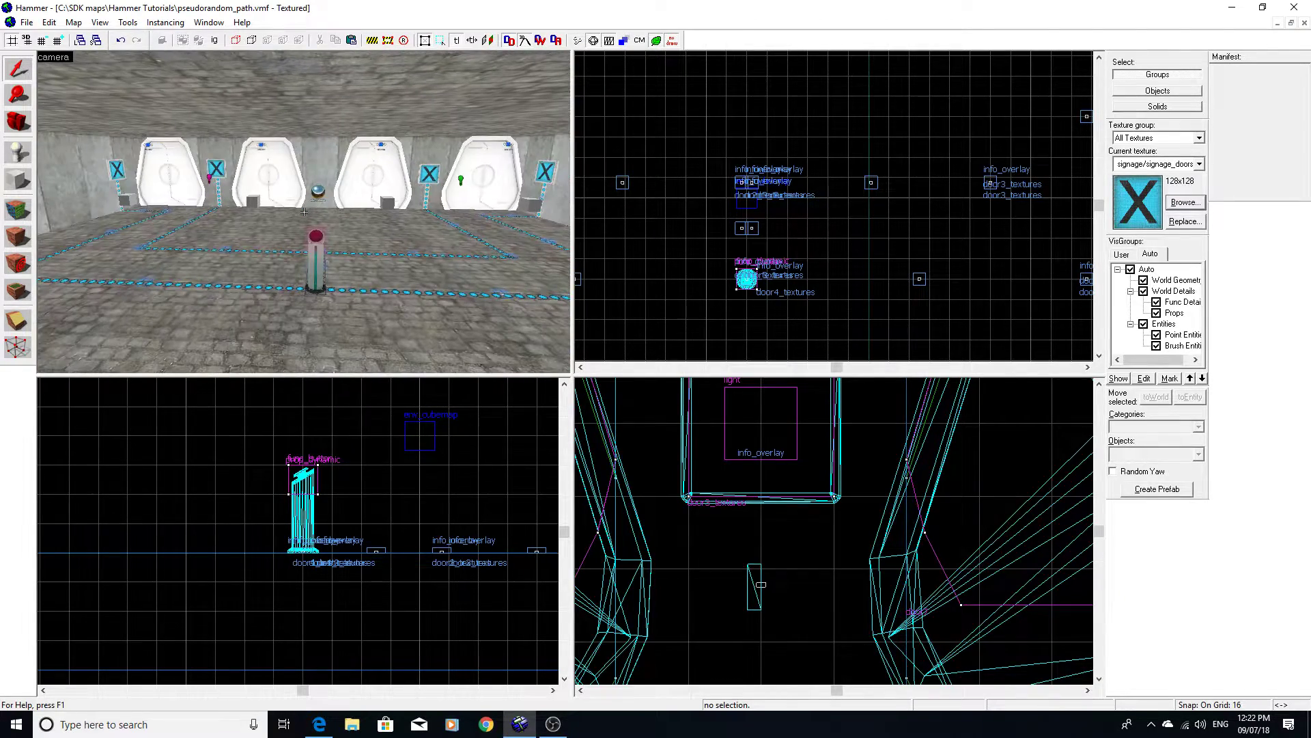
# - Place a logic_case entity in front of the button pedestal and raise it to about the height of the button
pyautogui.click(21, 151)
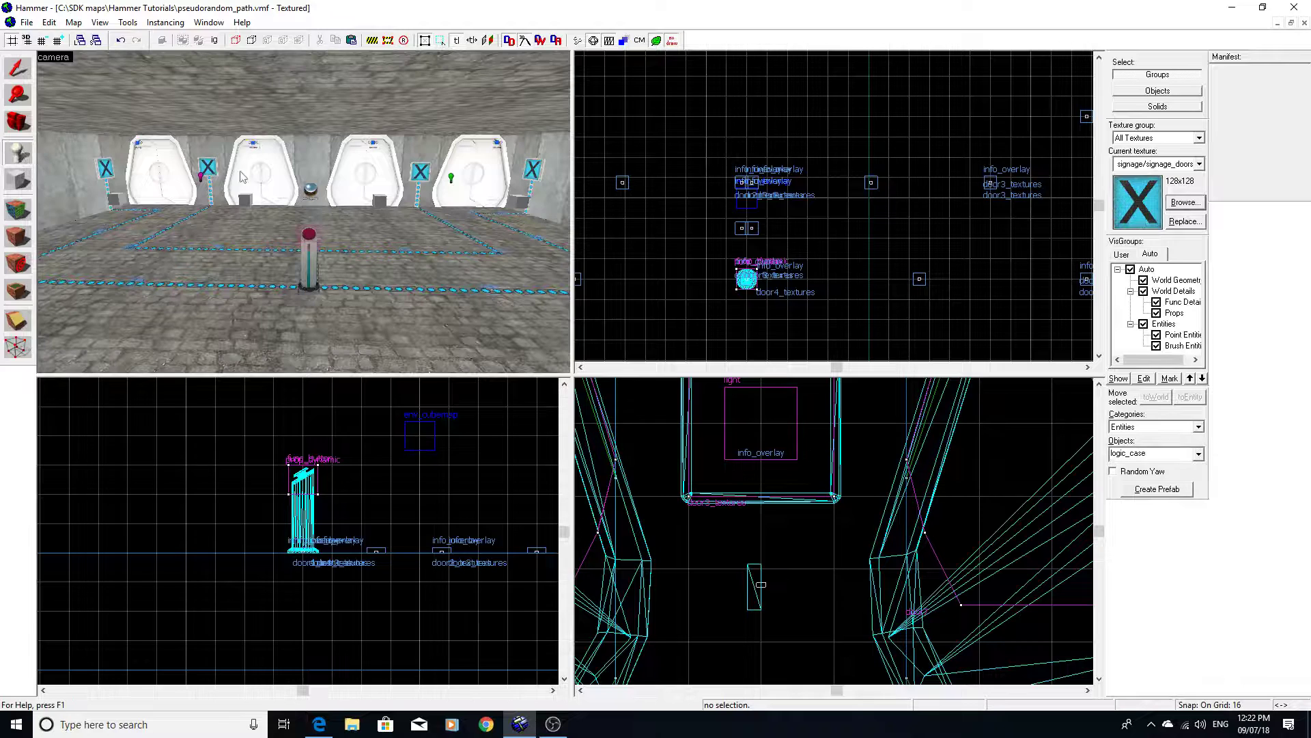
pyautogui.click(309, 307)
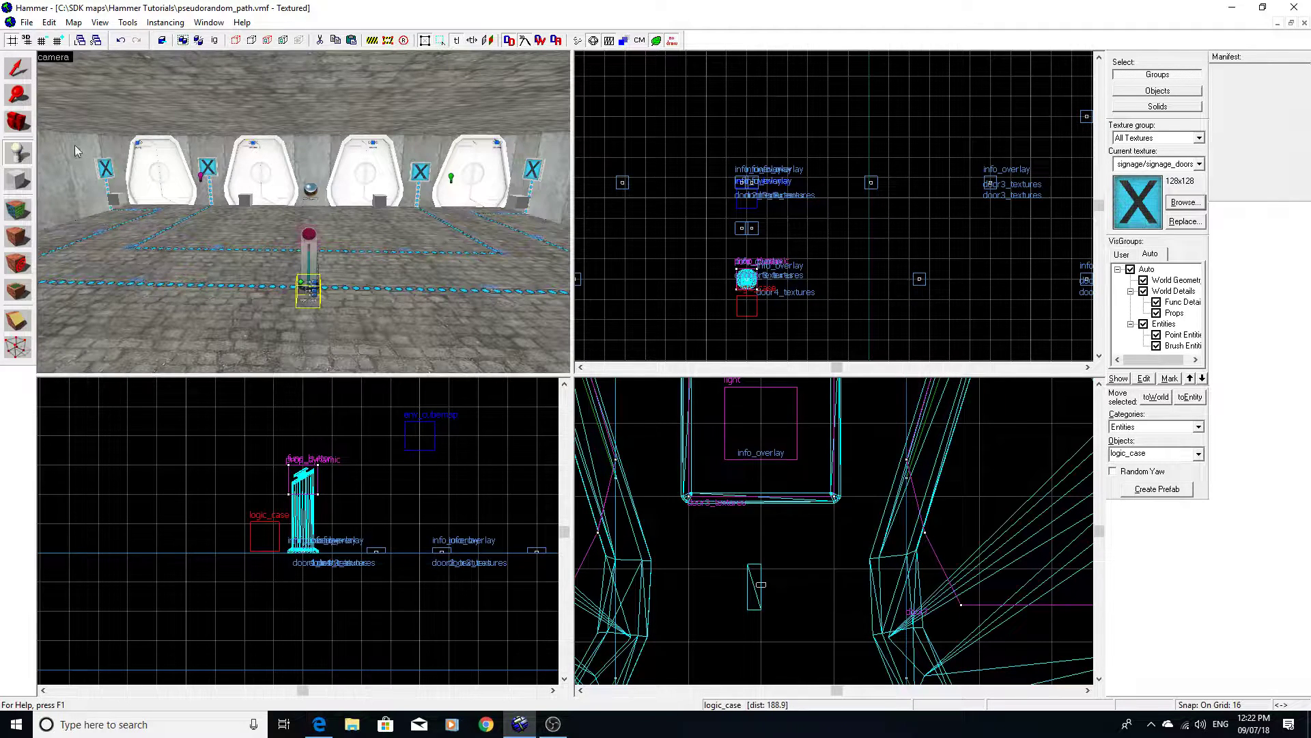
pyautogui.click(17, 69)
pyautogui.moveTo(749, 304); pyautogui.dragTo(750, 319)
pyautogui.keyDown('shift'); pyautogui.moveTo(255, 542); pyautogui.dragTo(253, 465); pyautogui.keyUp('shift')
# - Name the new logic_case entity door_case and apply the change
pyautogui.press('z')
pyautogui.press('w')
pyautogui.press('a')
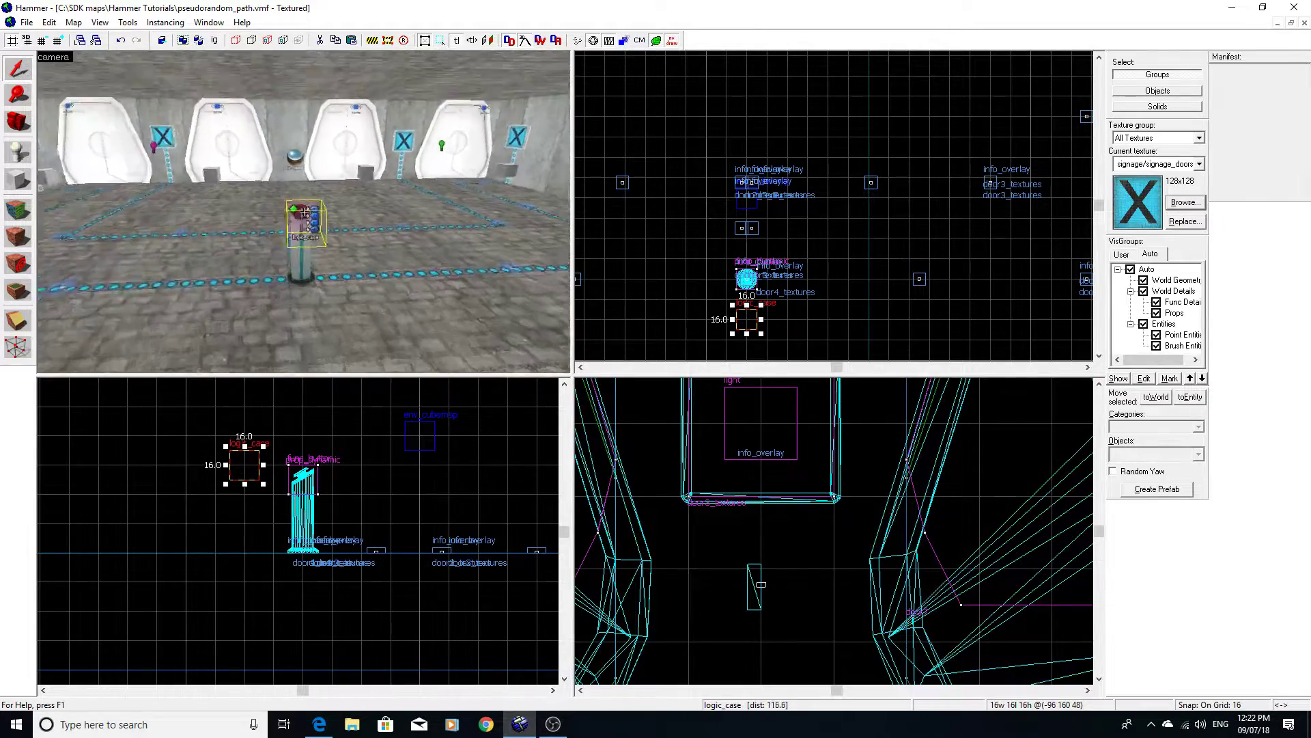
pyautogui.scroll(-10, 304, 211)
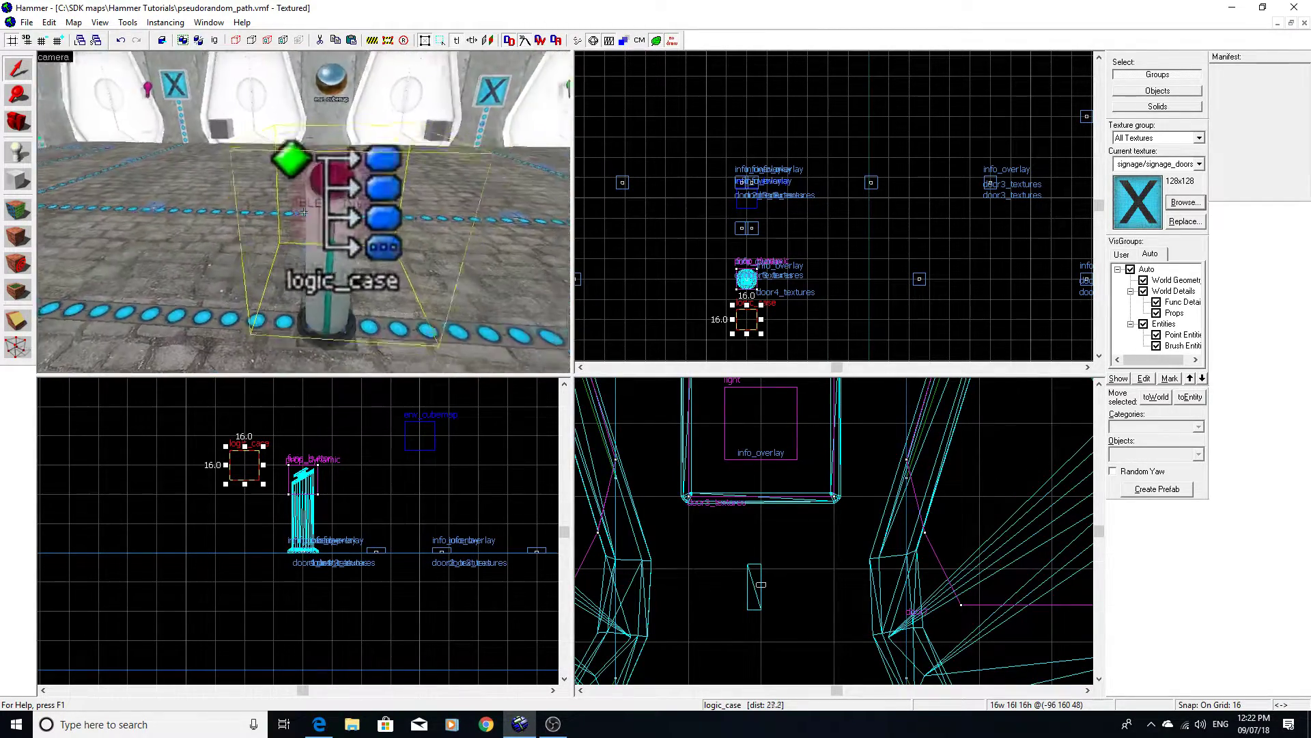
pyautogui.doubleClick(305, 217)
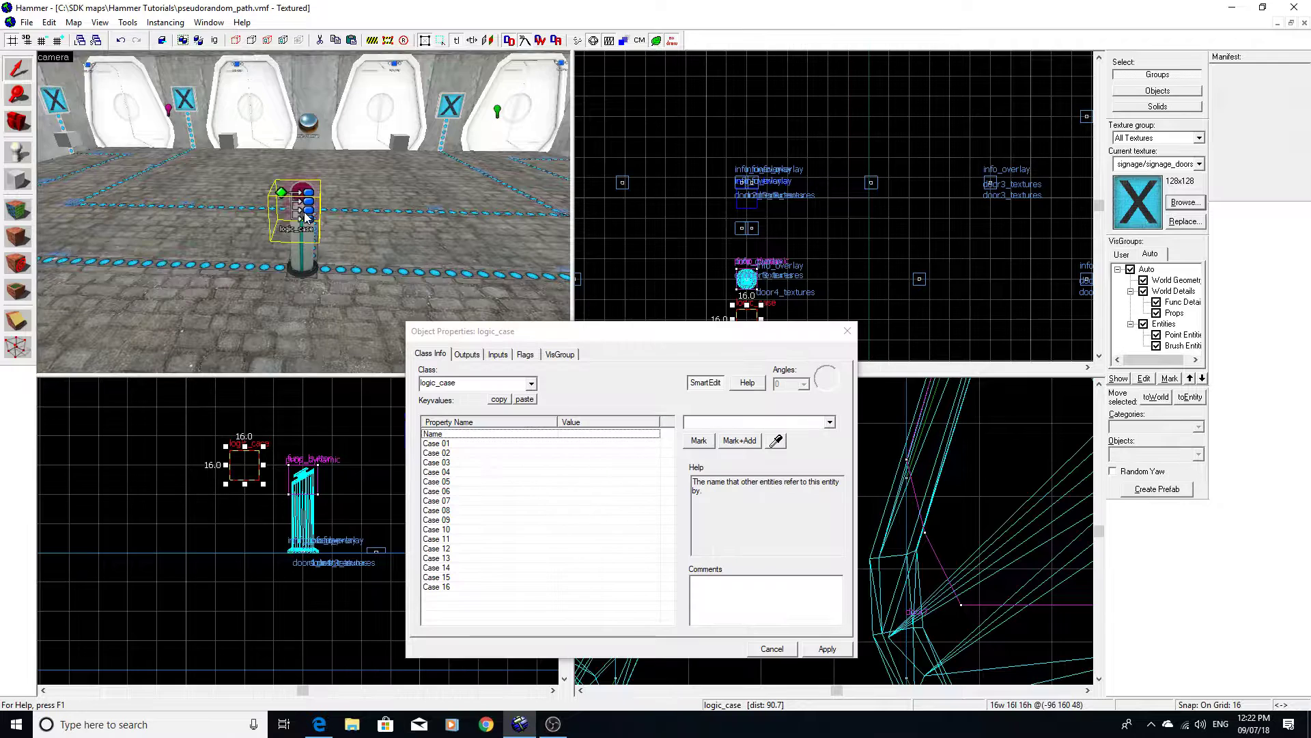
pyautogui.click(701, 423)
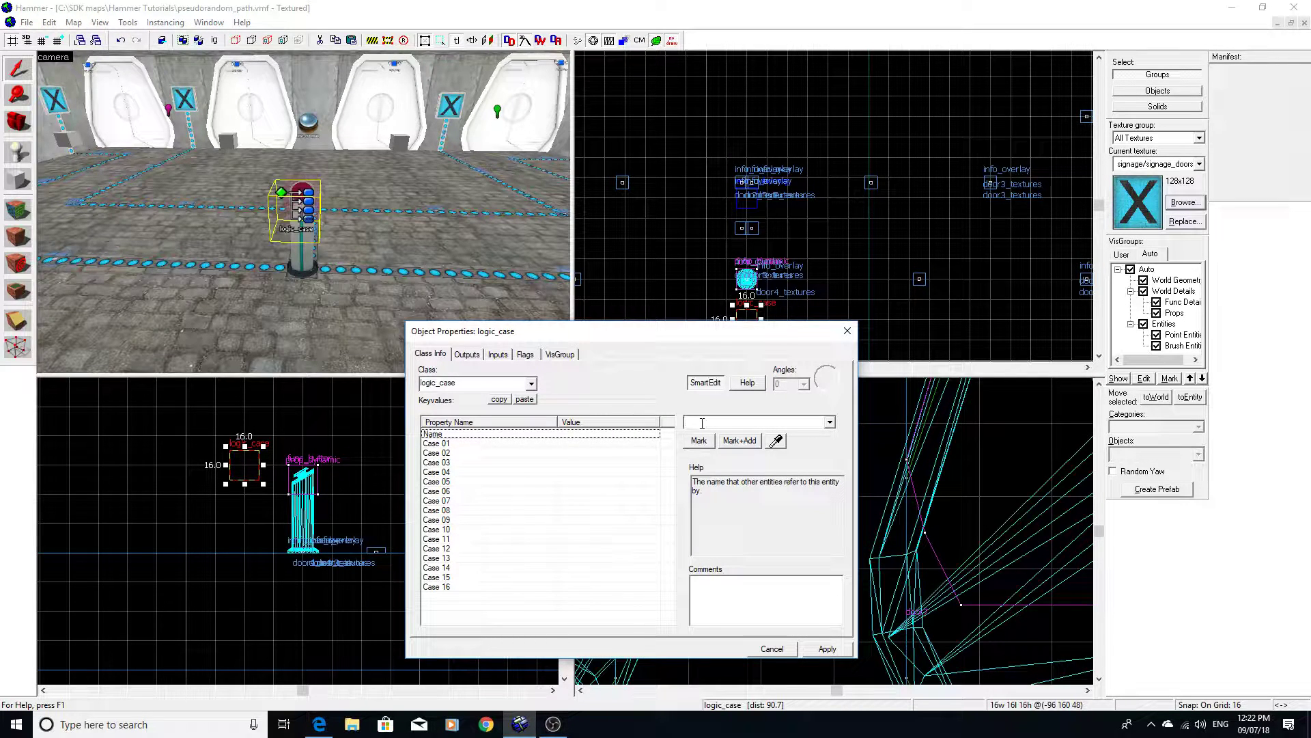
pyautogui.write('door_case')
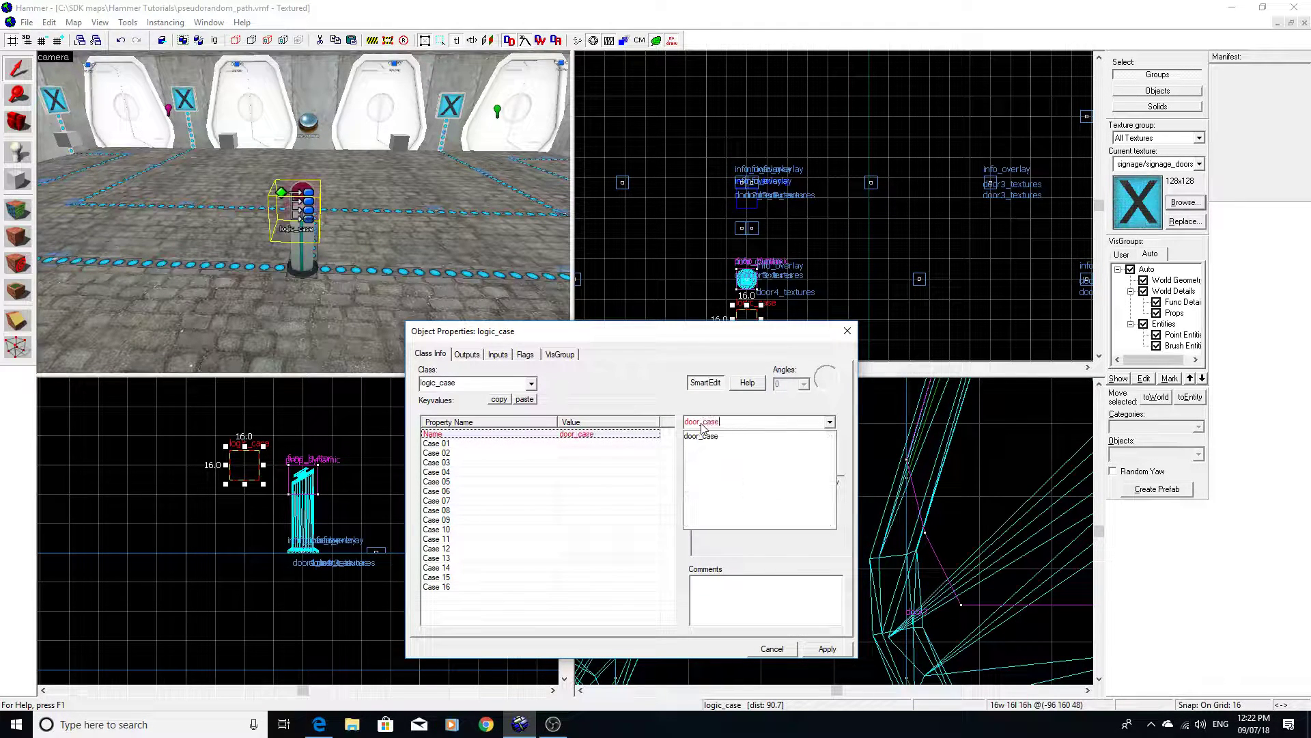
pyautogui.click(829, 652)
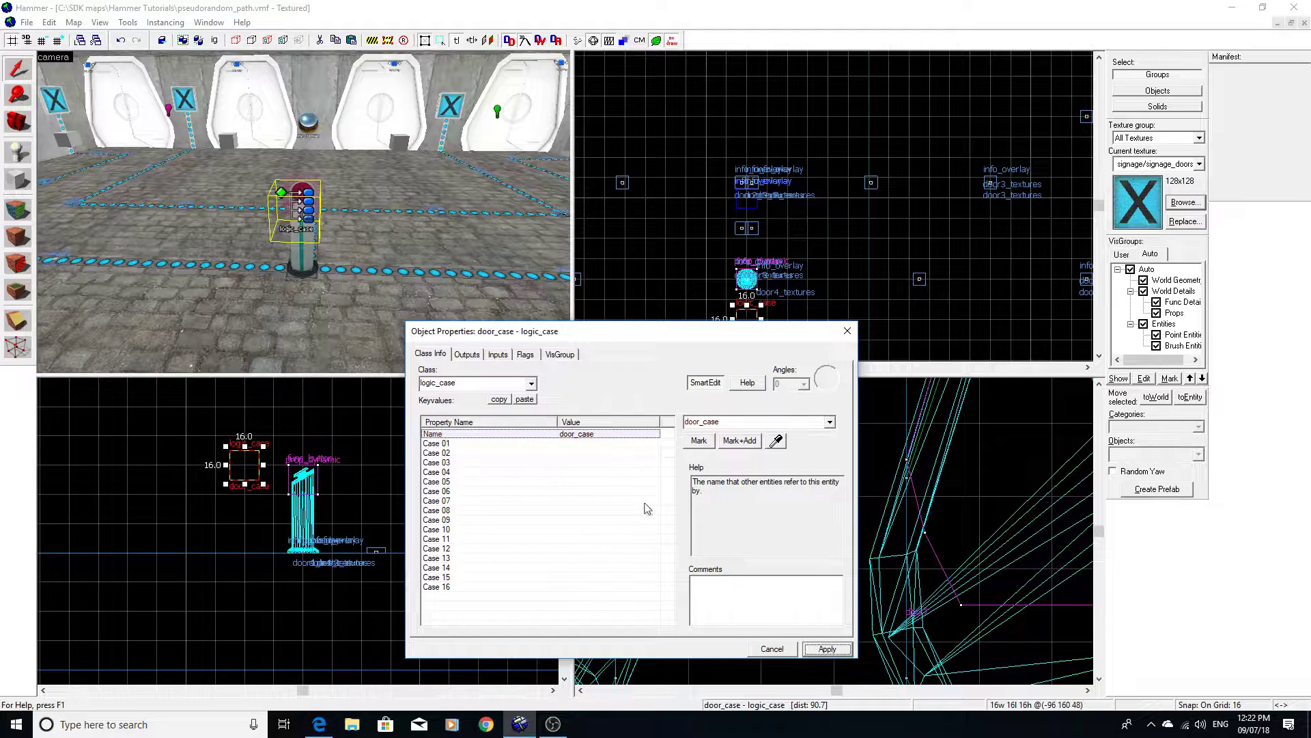
# - Look through the Case 01 to Case 16 properties of the door_case entity
pyautogui.press('Down')
pyautogui.press('Down')
pyautogui.press('Down')
pyautogui.press('Down')
pyautogui.press('Down')
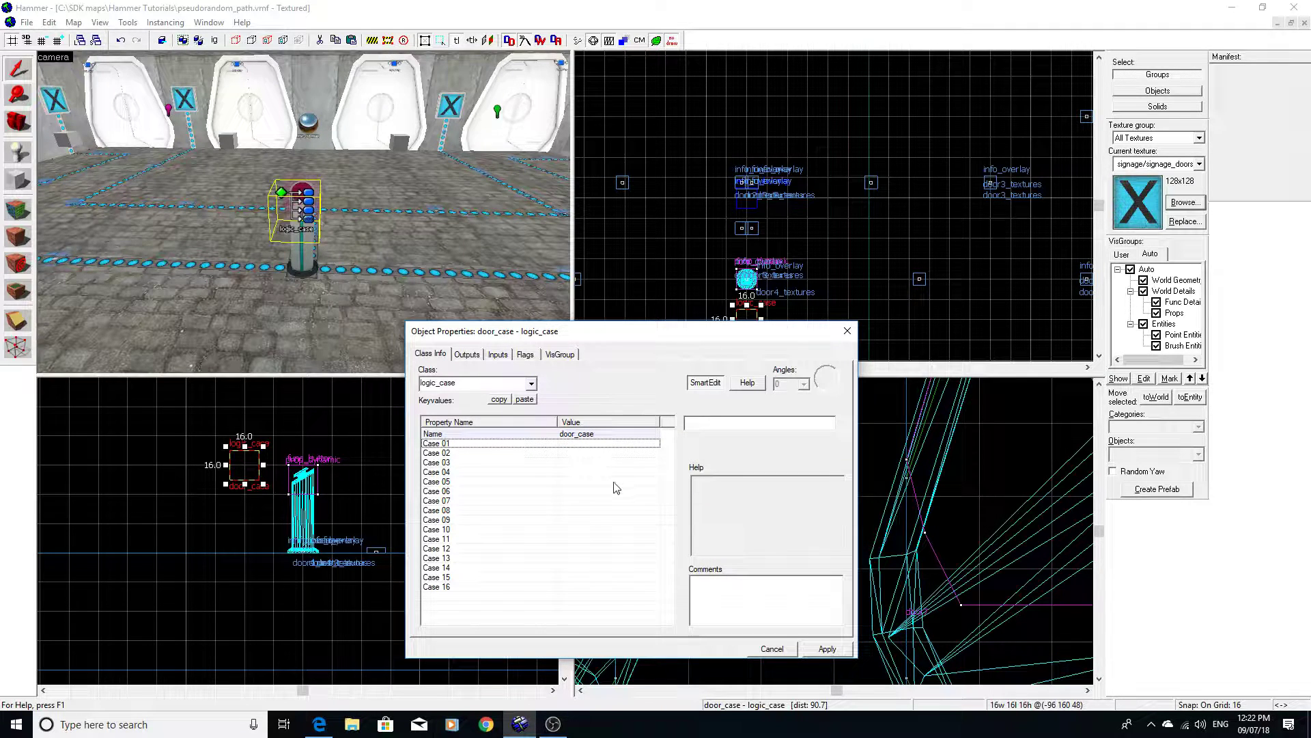
pyautogui.click(570, 552)
pyautogui.click(576, 445)
pyautogui.click(583, 588)
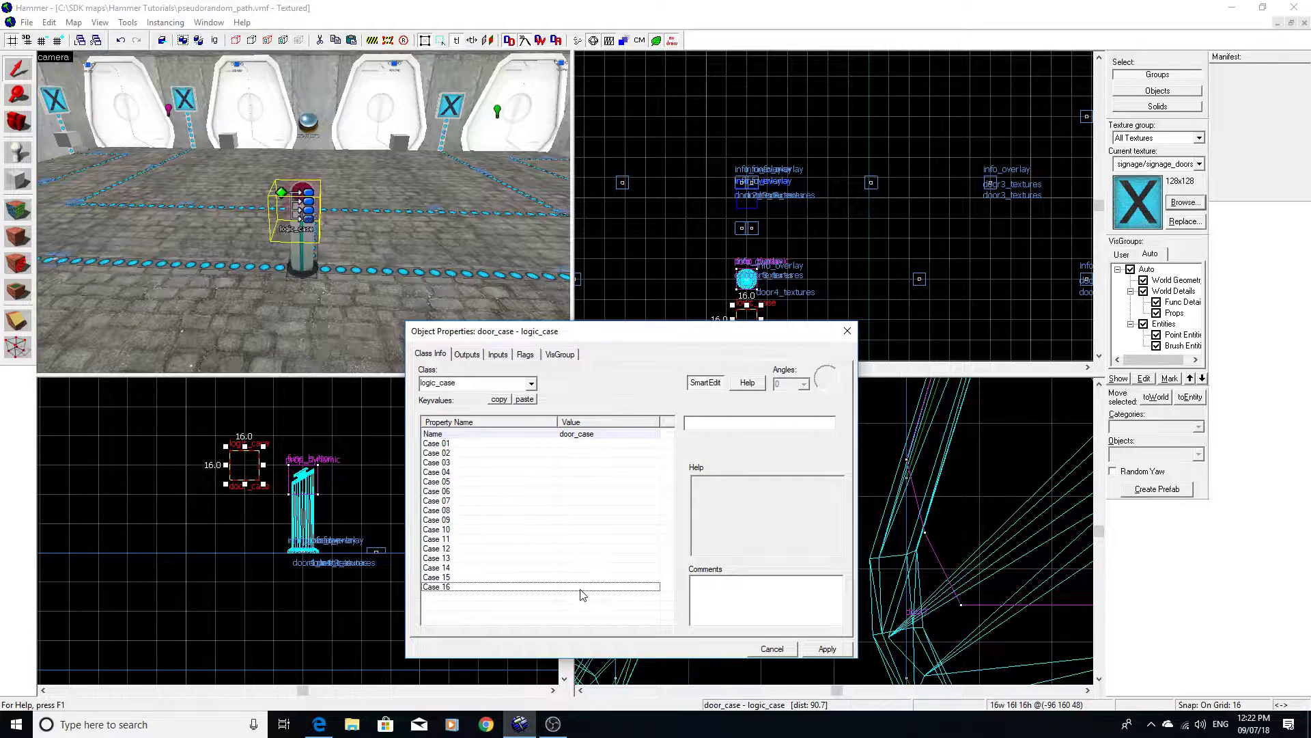
pyautogui.click(592, 549)
pyautogui.click(589, 512)
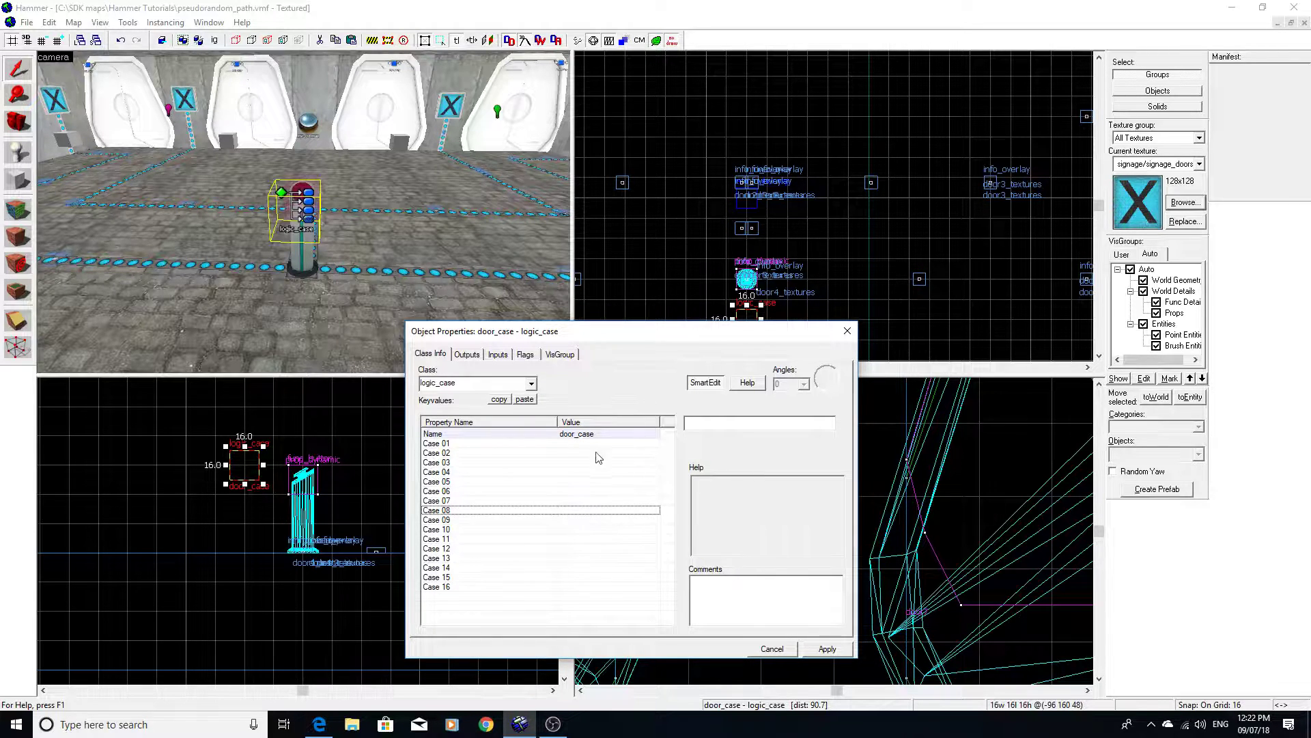
pyautogui.click(578, 454)
pyautogui.click(590, 435)
pyautogui.click(582, 464)
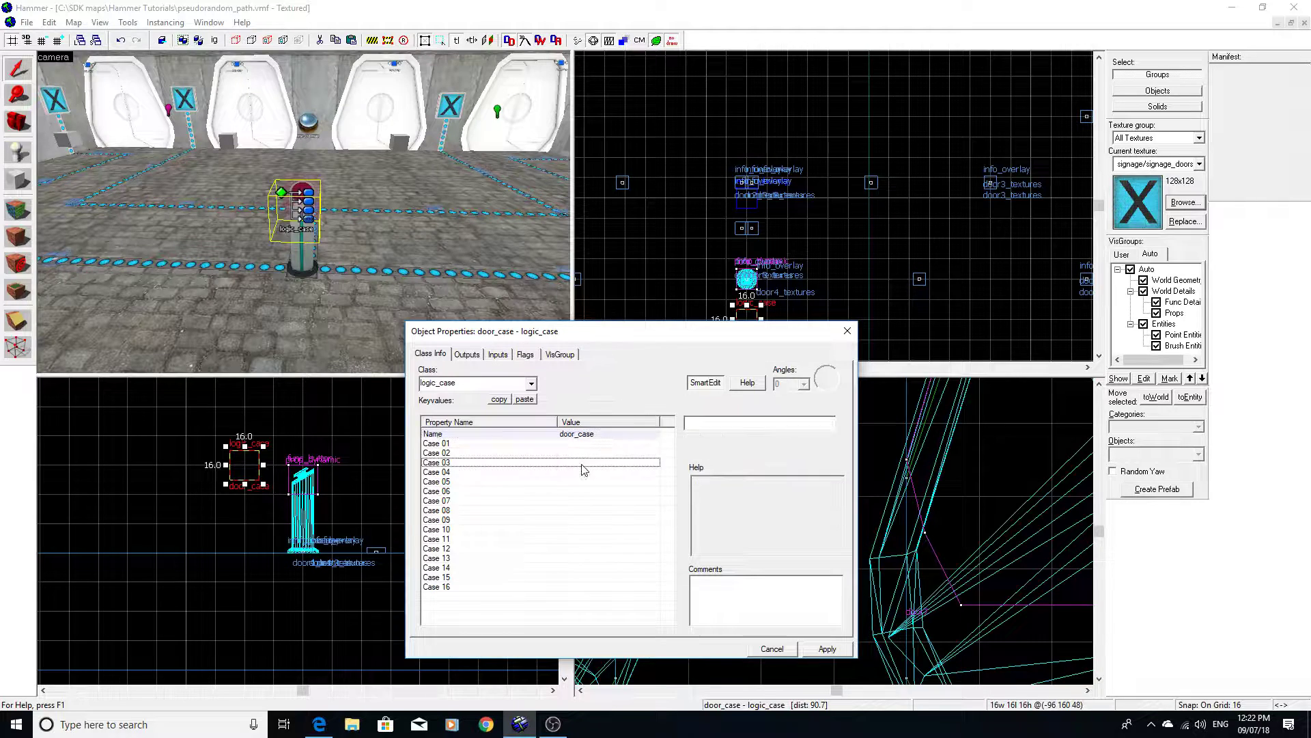
pyautogui.click(582, 435)
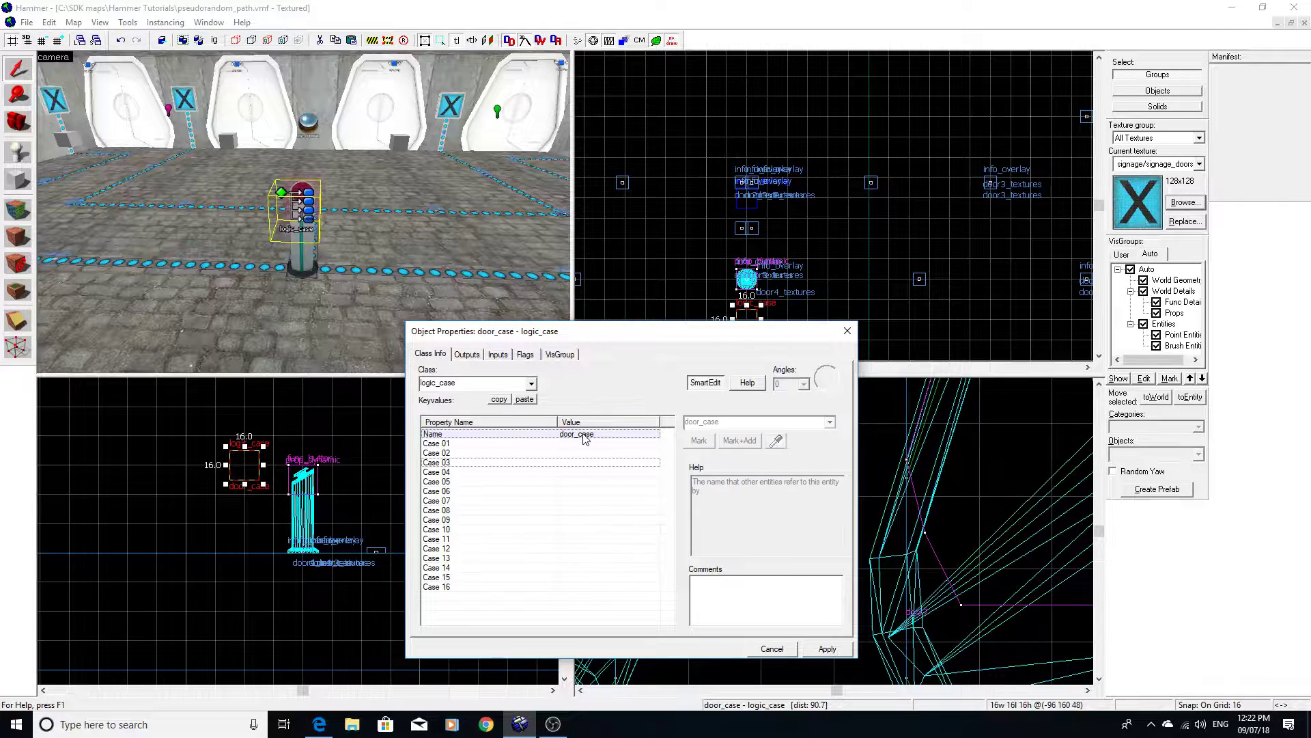
# - Add an OnCase01 output to door_case that sends Trigger to relay_door1_open
pyautogui.click(477, 355)
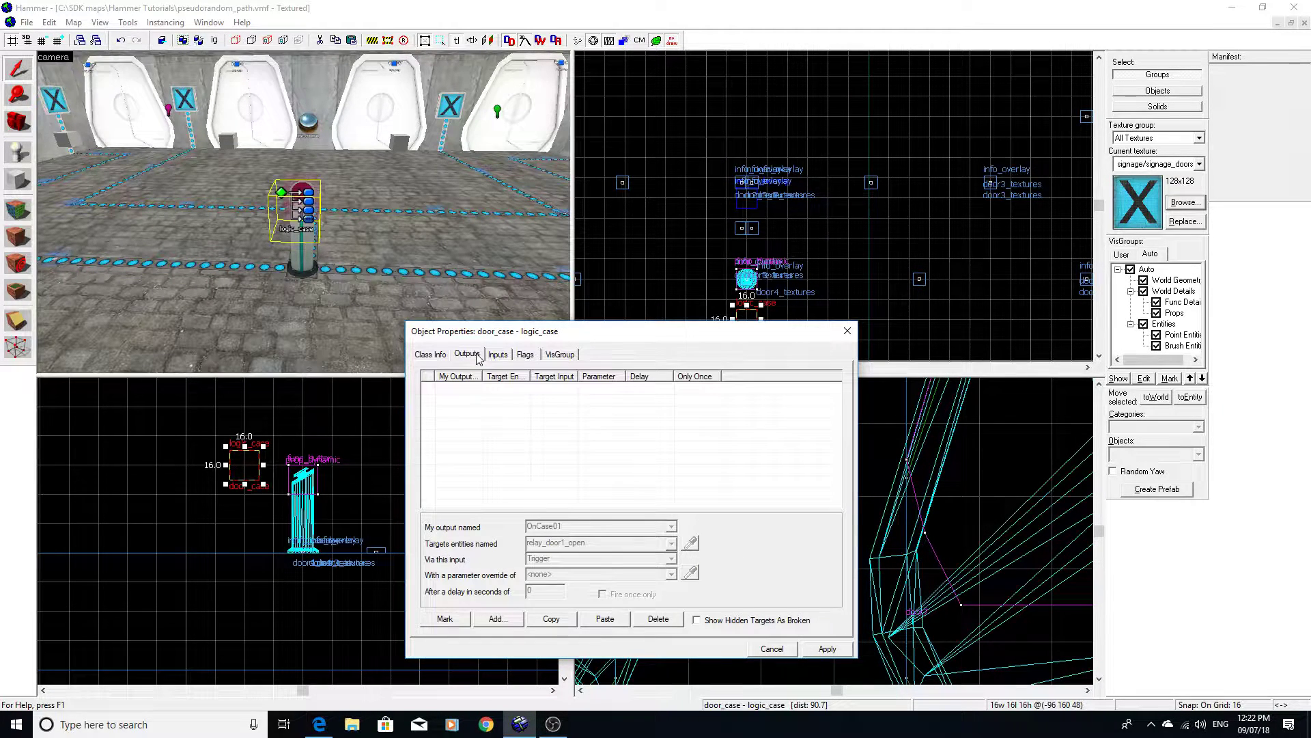
pyautogui.click(498, 619)
pyautogui.click(671, 526)
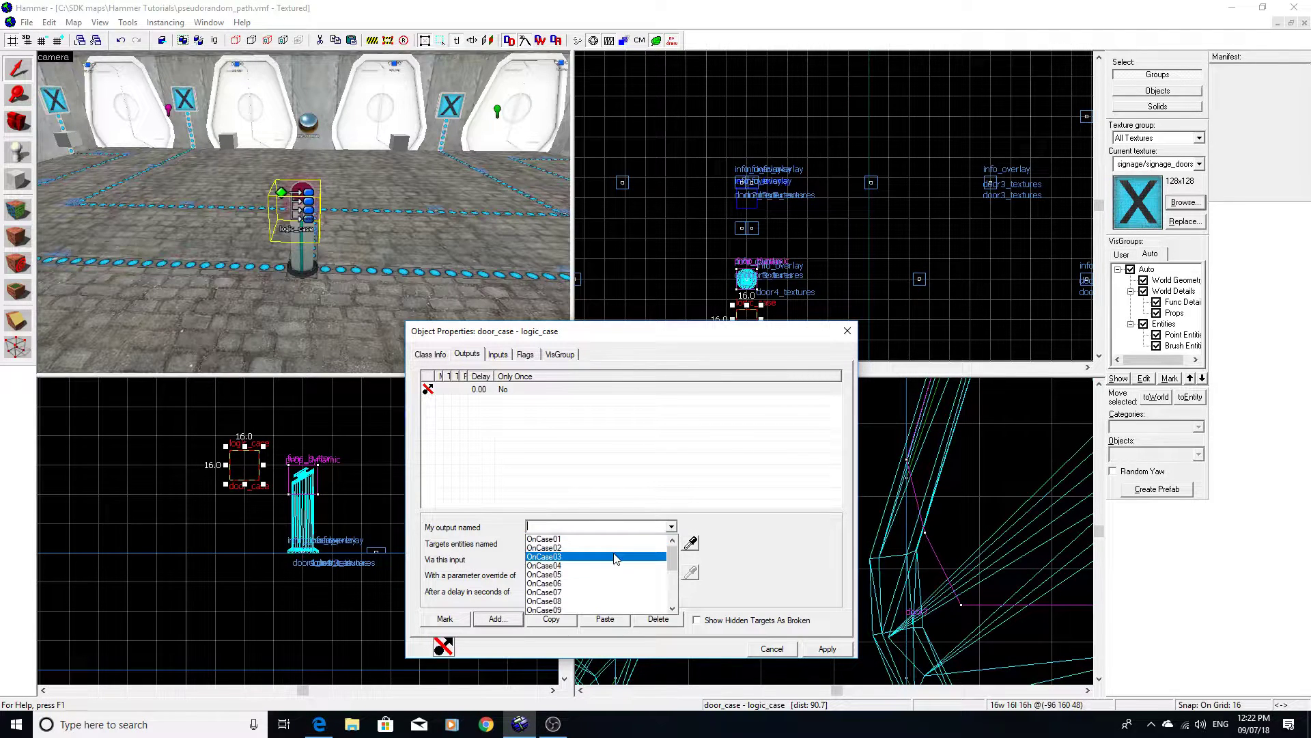
pyautogui.scroll(-4, 615, 560)
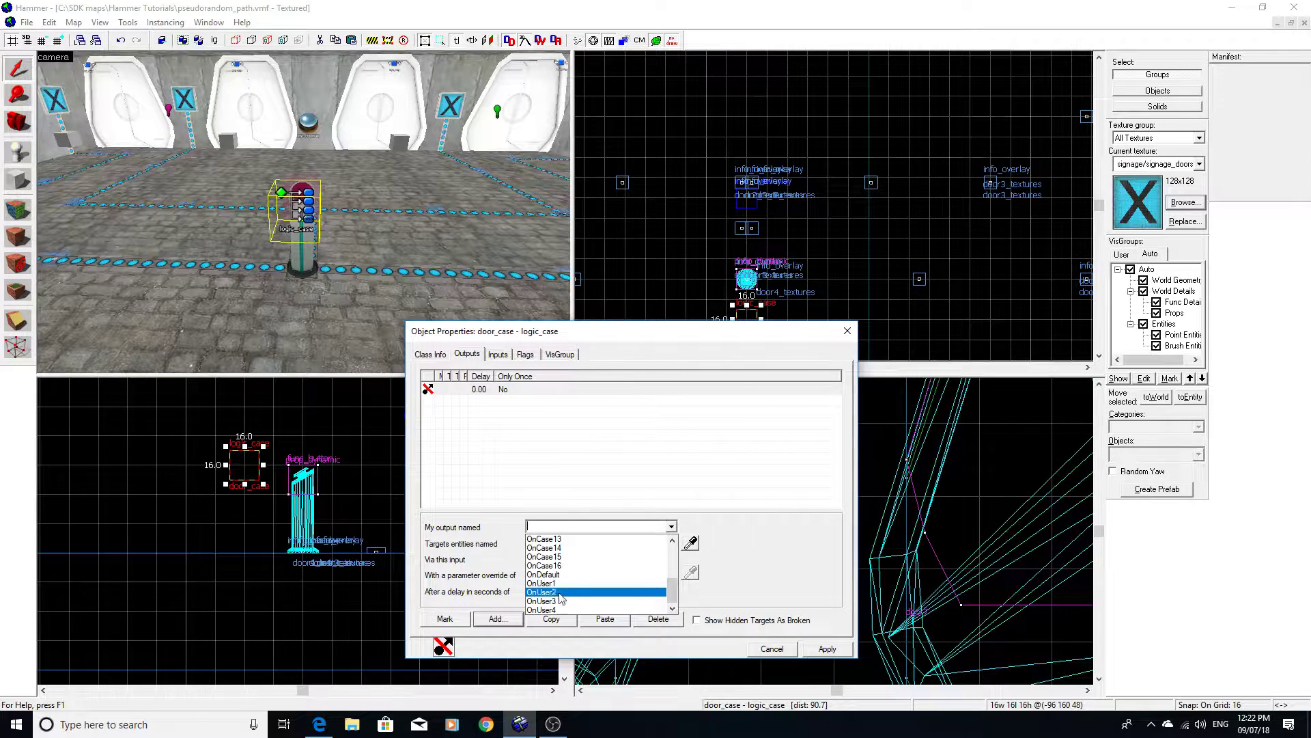
pyautogui.scroll(1, 574, 587)
pyautogui.scroll(4, 574, 584)
pyautogui.click(566, 539)
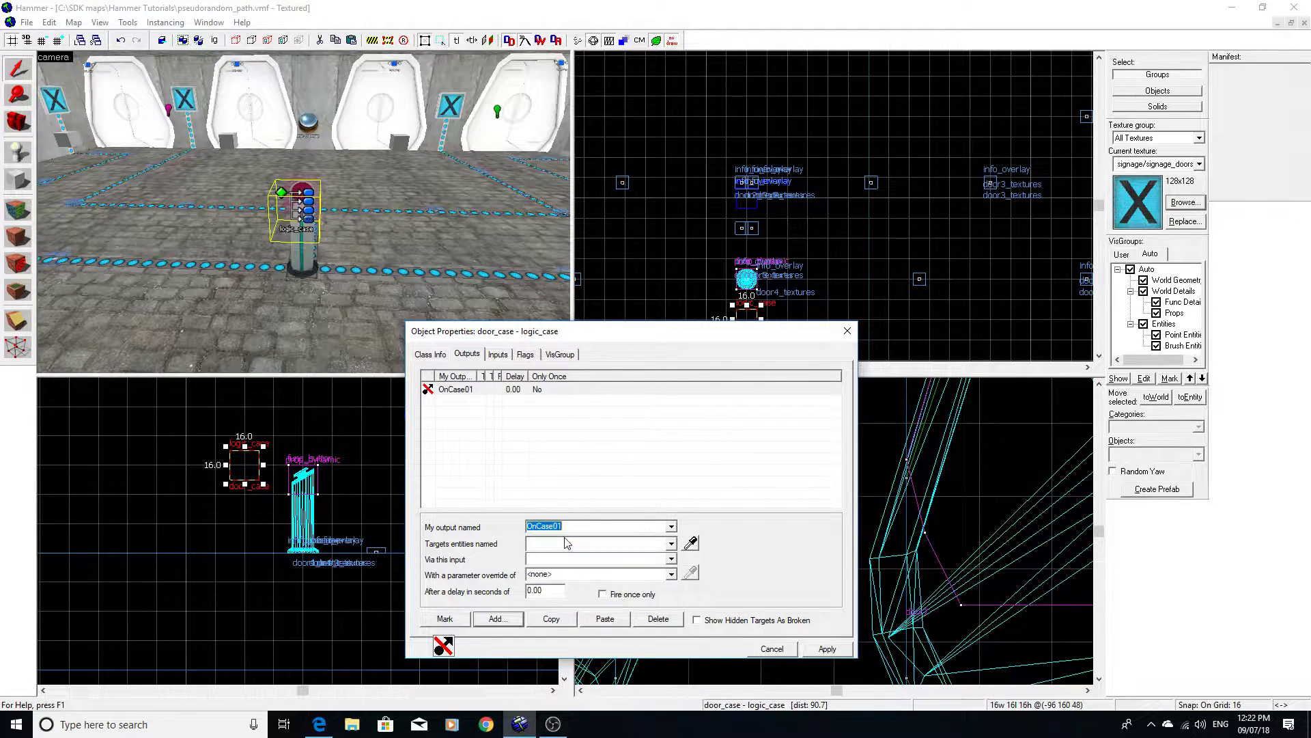
pyautogui.click(570, 543)
pyautogui.write('re')
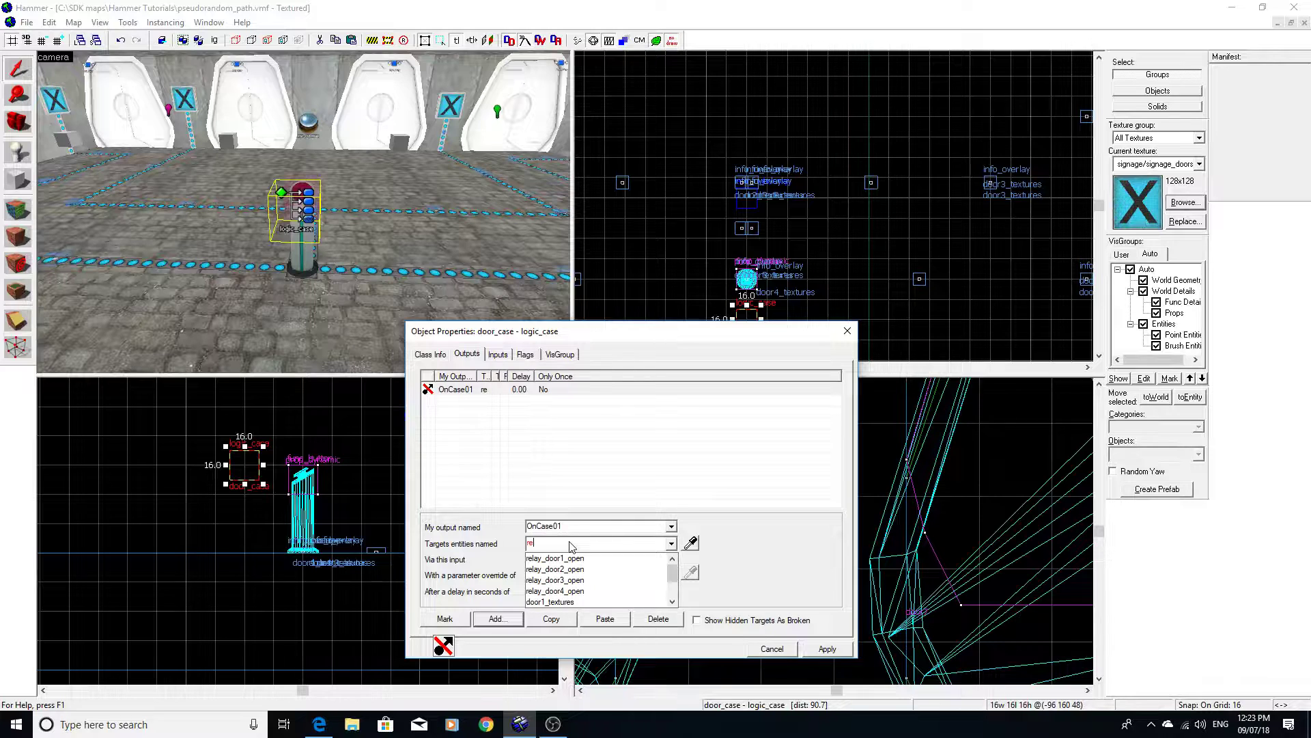
pyautogui.click(571, 558)
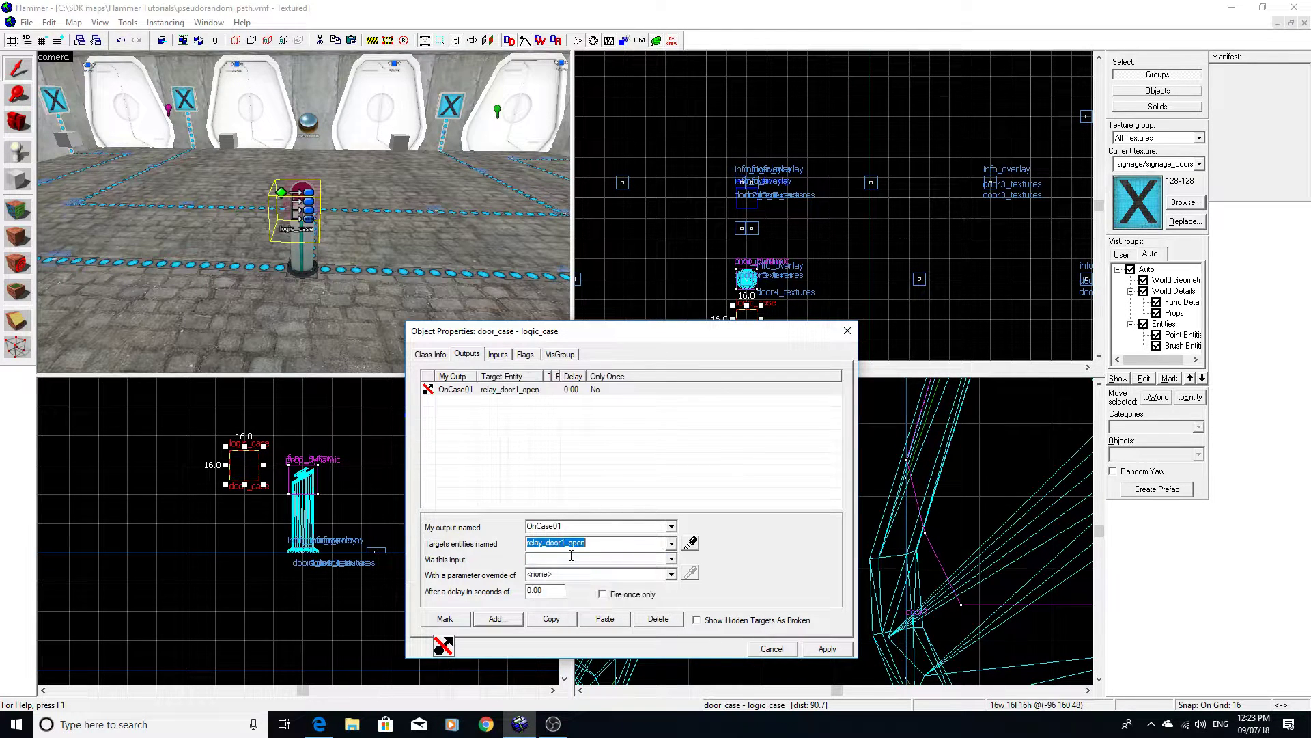
pyautogui.click(571, 560)
pyautogui.write('Trigger')
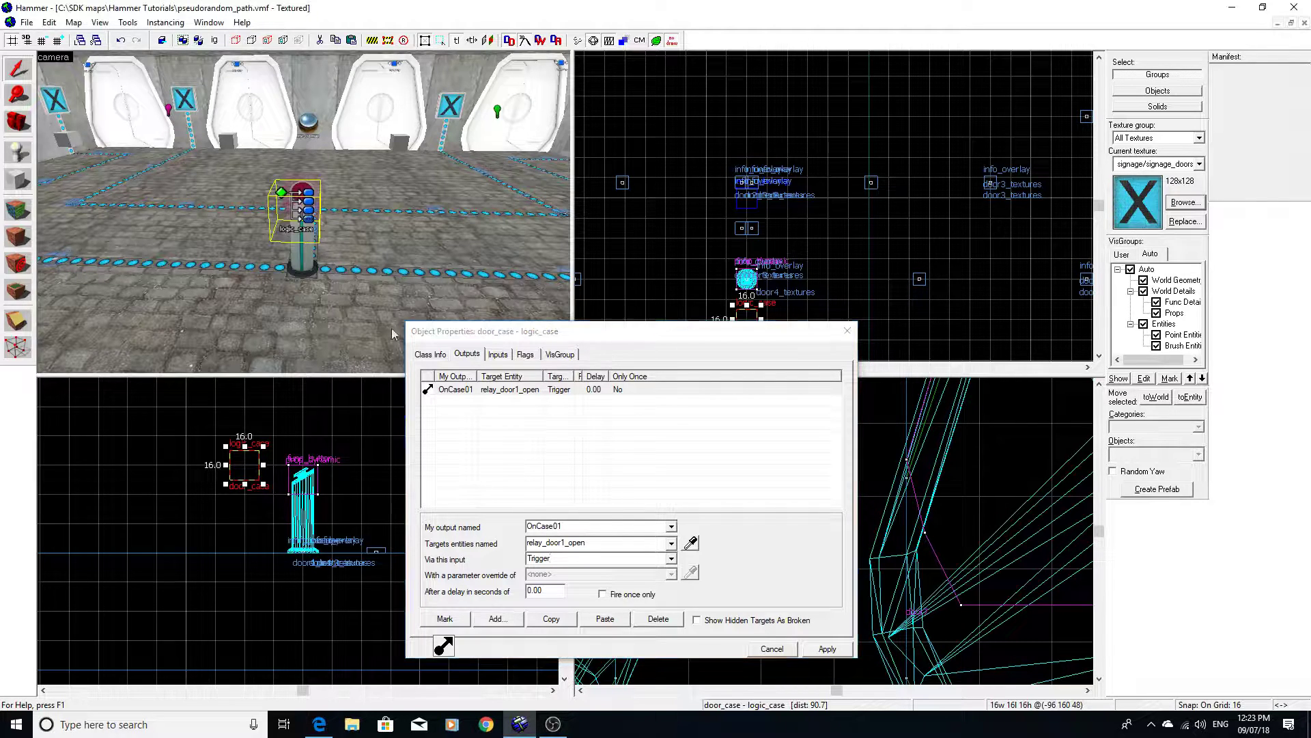
# - Add an OnCase02 output to door_case that sends Trigger to relay_door2_open
pyautogui.click(497, 619)
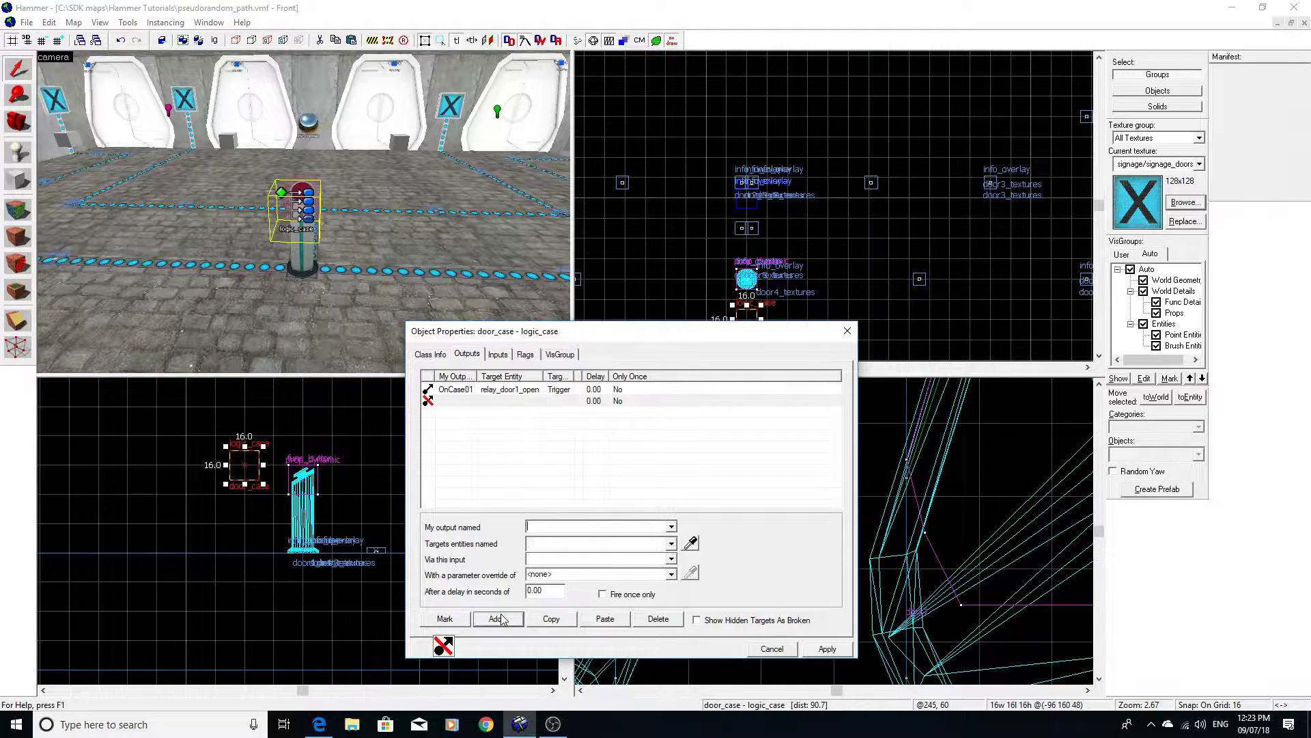
pyautogui.write('sae')
pyautogui.write('ase')
pyautogui.write('re')
pyautogui.click(585, 569)
pyautogui.click(580, 557)
pyautogui.write('Trigger')
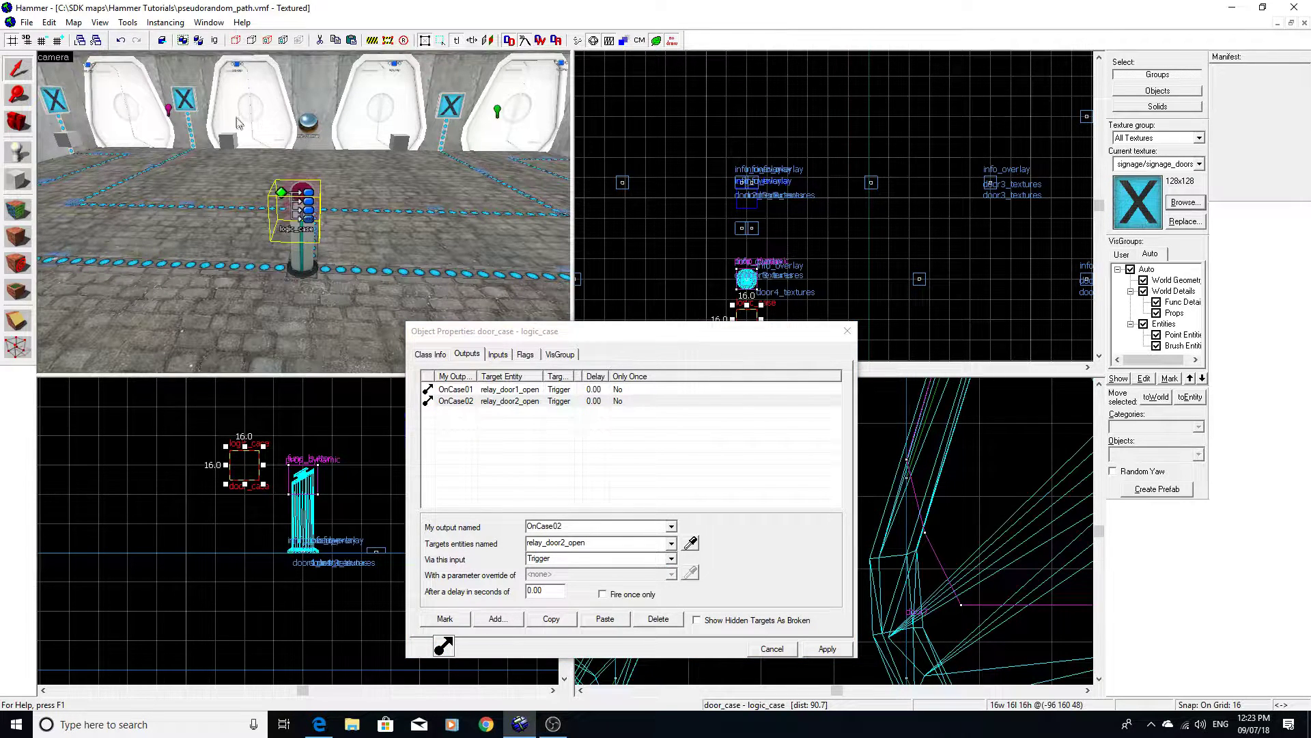
# - Add an OnCase03 output to door_case that sends Trigger to relay_door3_open
pyautogui.click(492, 624)
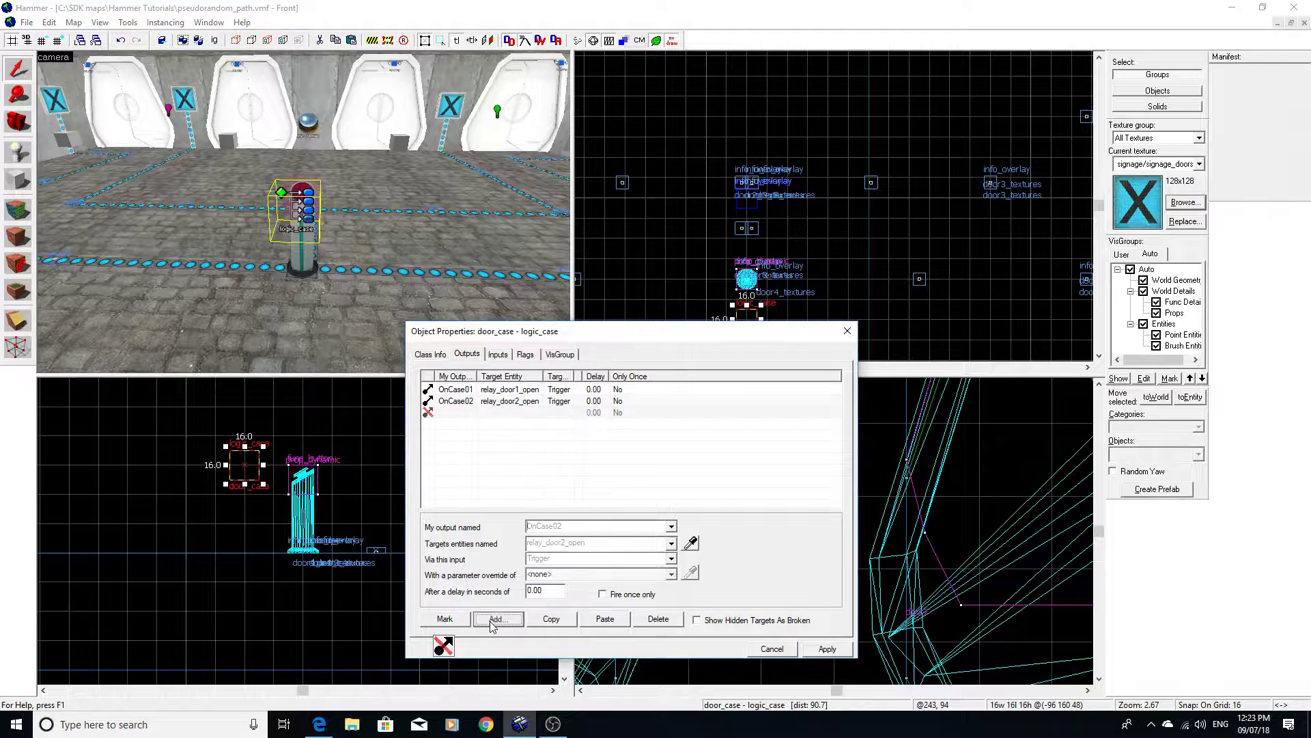
pyautogui.write('onx')
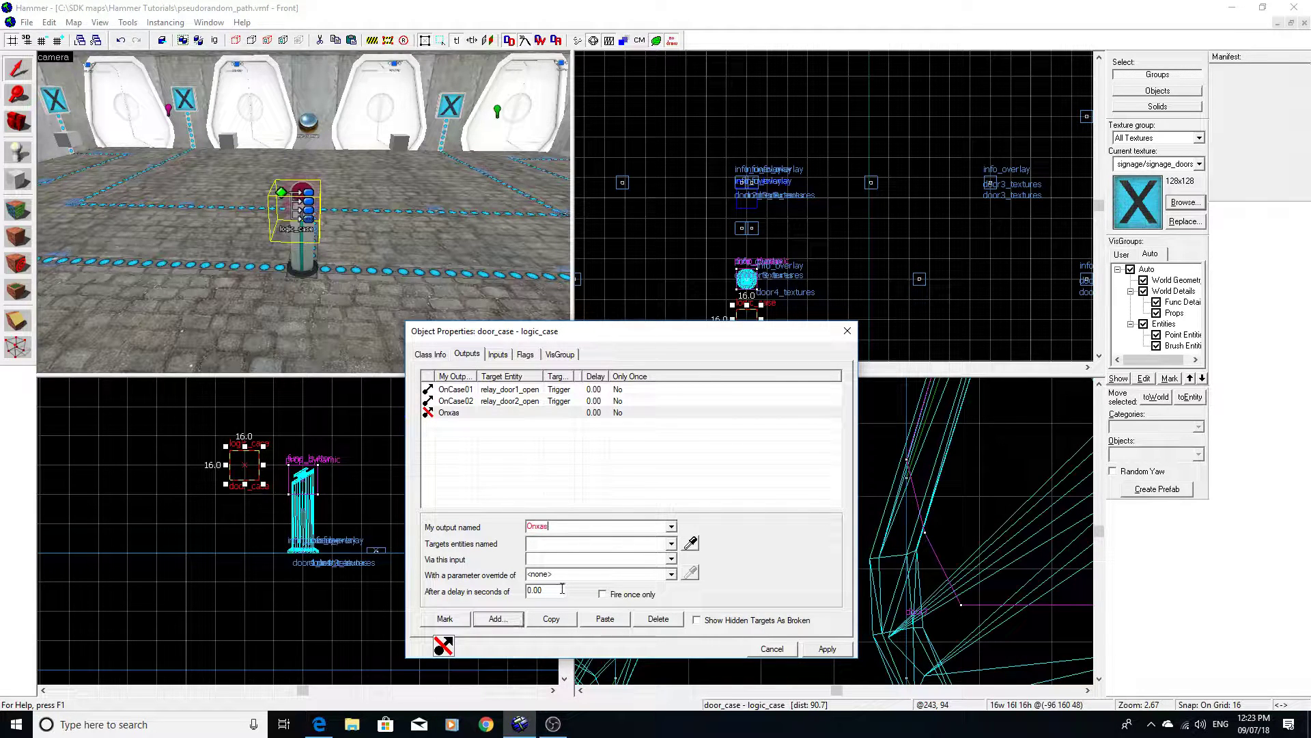
pyautogui.write('a')
pyautogui.press('BackSpace')
pyautogui.press('BackSpace')
pyautogui.write('Case03relay_door3_open')
pyautogui.press('Tab')
pyautogui.write('Tr')
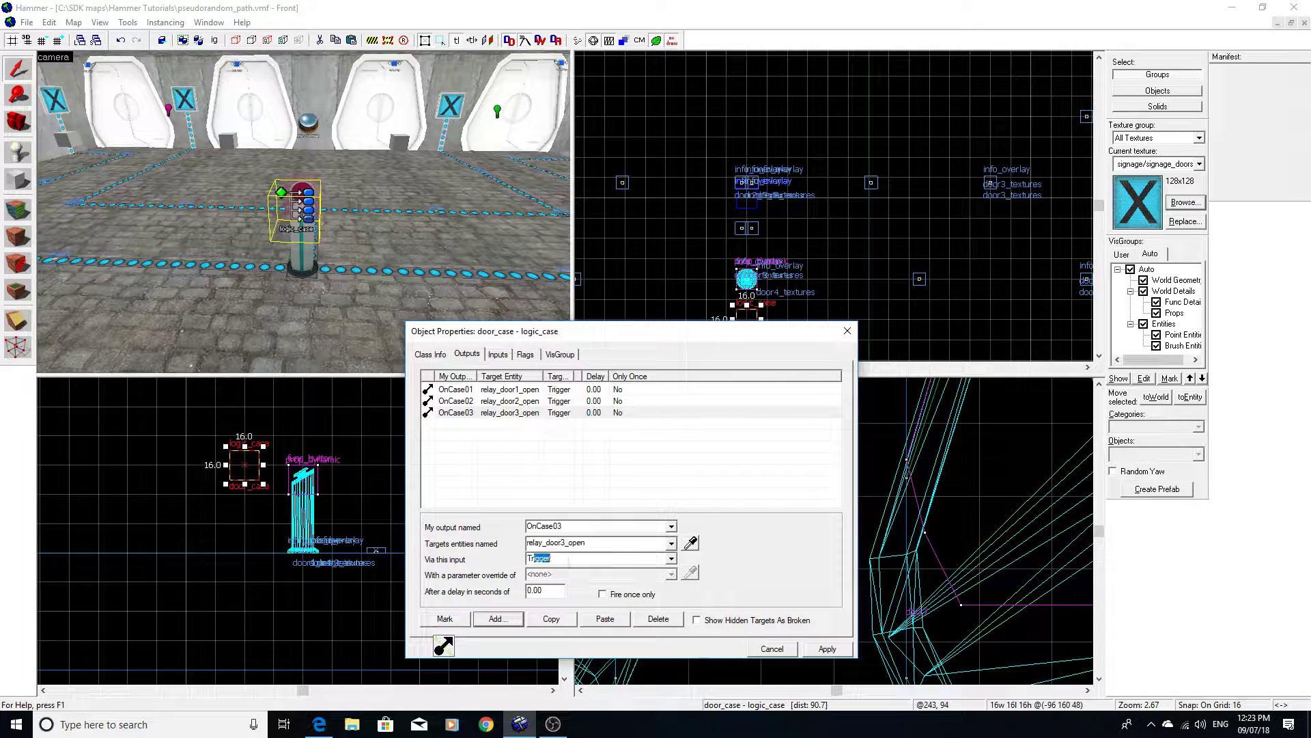
# - Add an OnCase04 output to door_case that sends Trigger to relay_door4_open, and apply the outputs
pyautogui.click(497, 618)
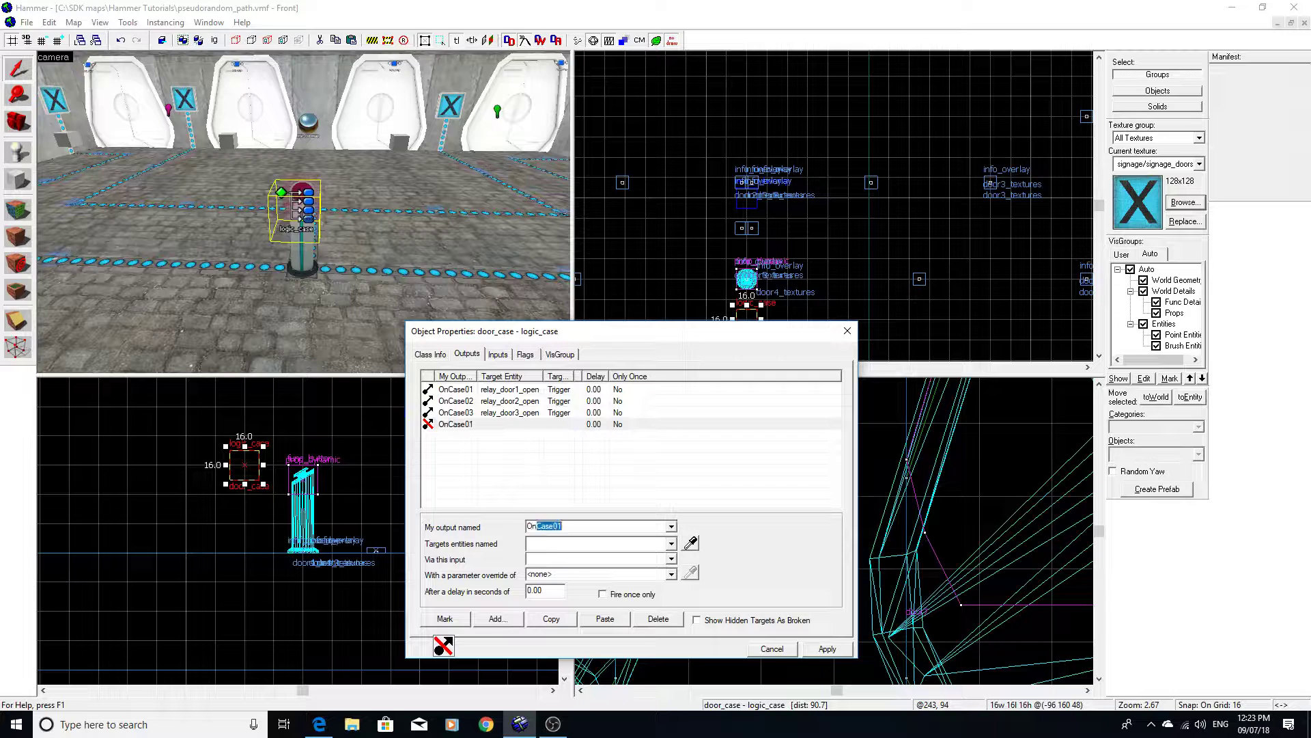
pyautogui.click(584, 548)
pyautogui.write('re')
pyautogui.click(581, 592)
pyautogui.click(575, 561)
pyautogui.write('Trigger')
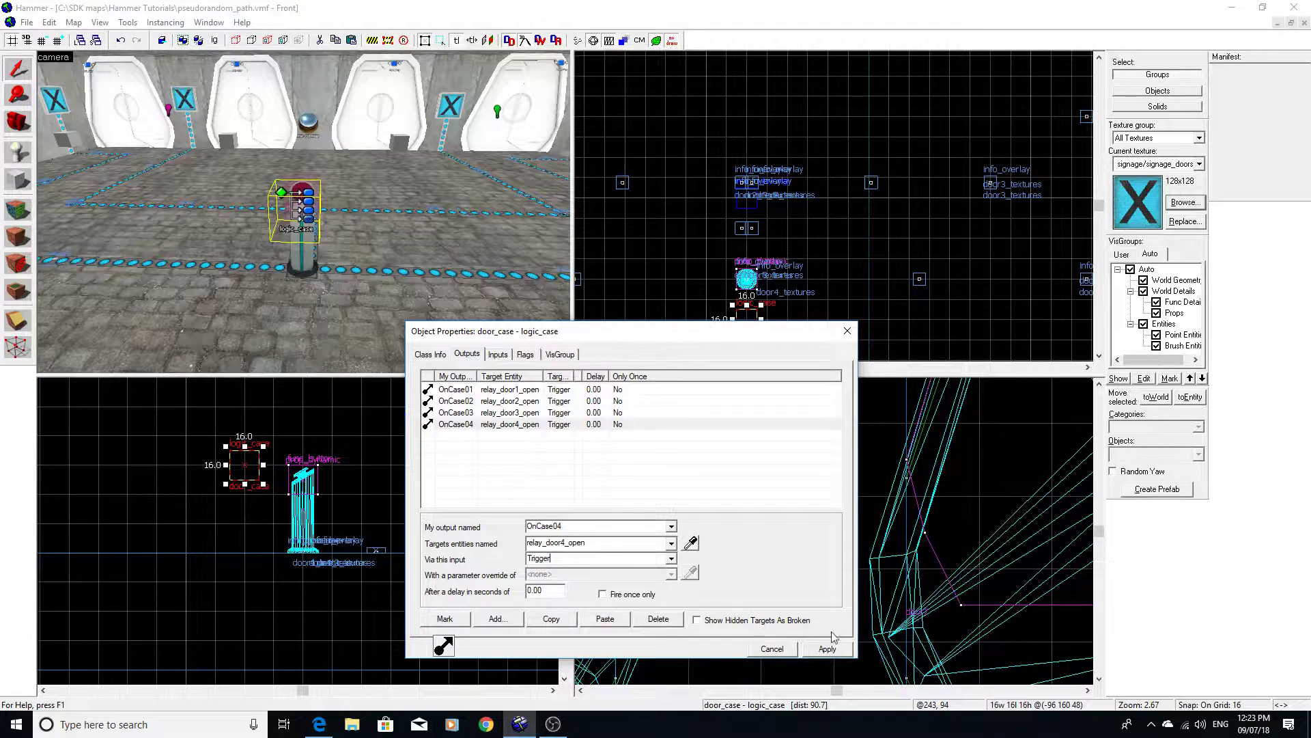
pyautogui.click(827, 649)
pyautogui.click(378, 362)
pyautogui.press('z')
pyautogui.press('s')
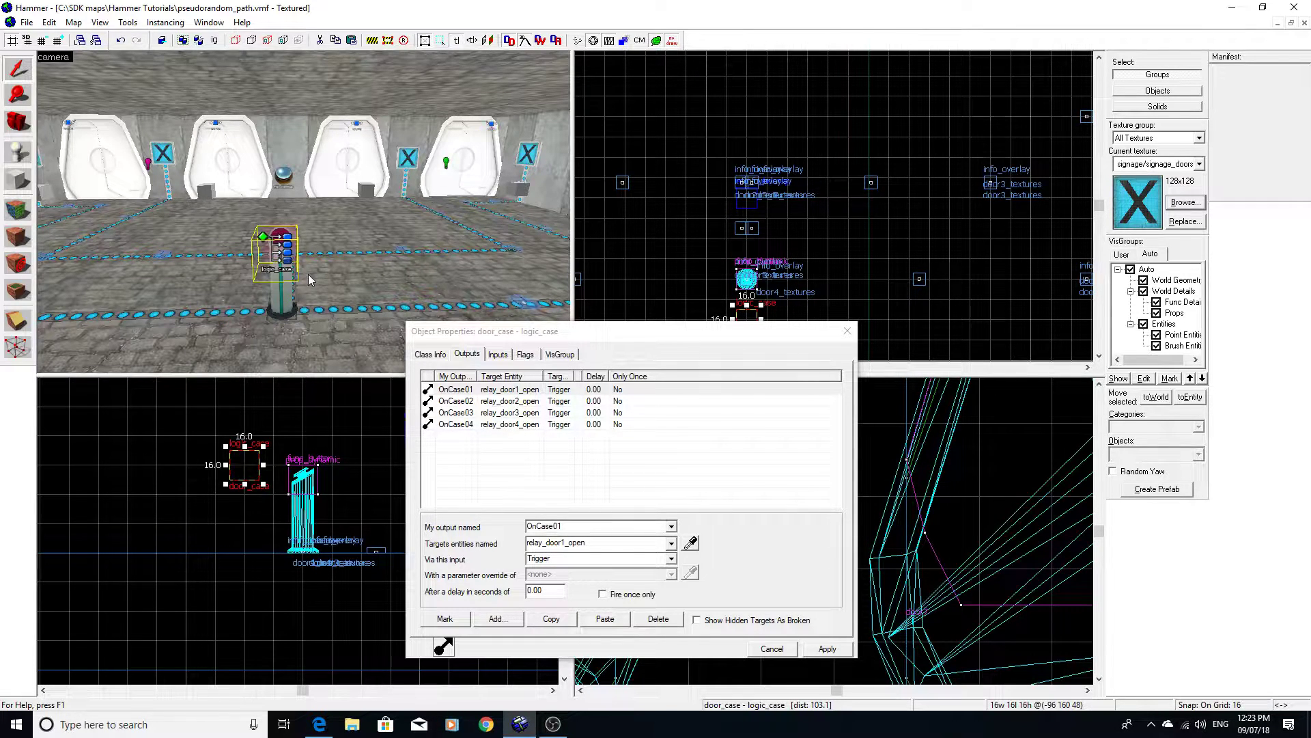
pyautogui.press('z')
pyautogui.press('s')
pyautogui.press('z')
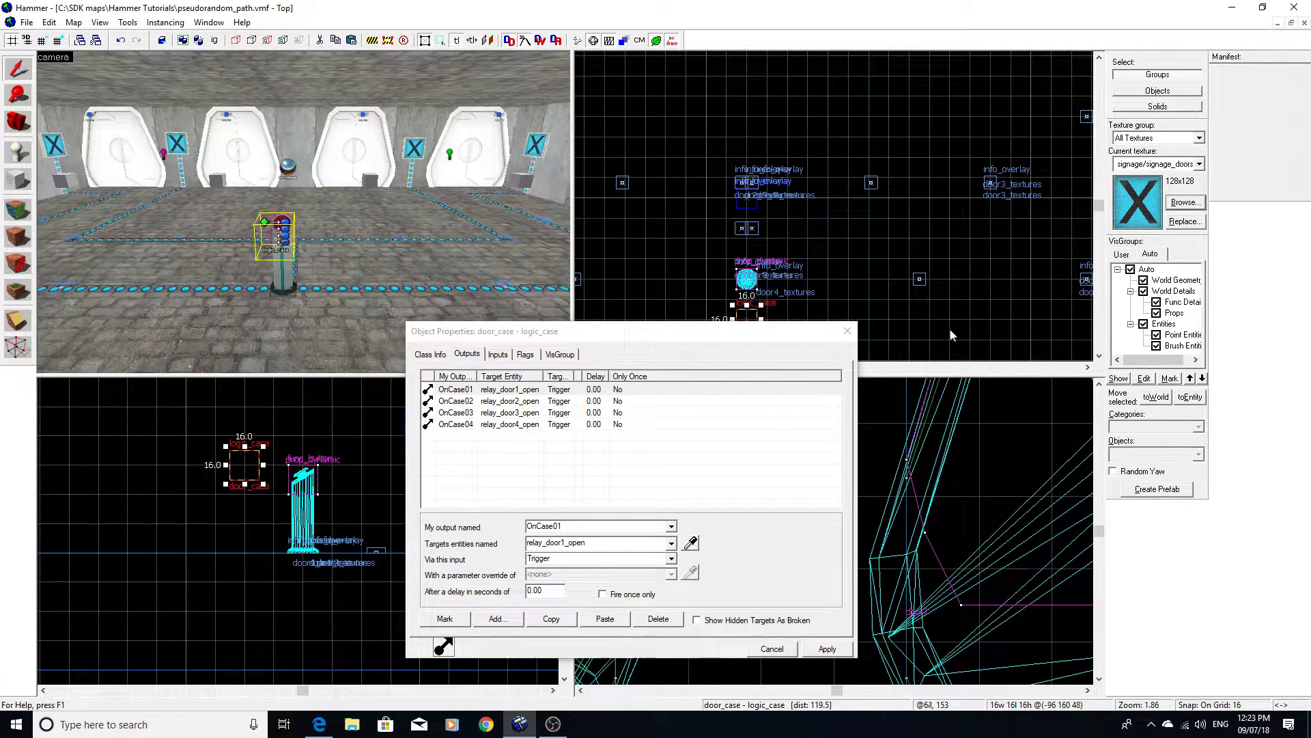
# - Close the door_case properties and place a second logic_case entity beside it, raised to the same height
pyautogui.click(847, 331)
pyautogui.press('Escape')
pyautogui.click(15, 159)
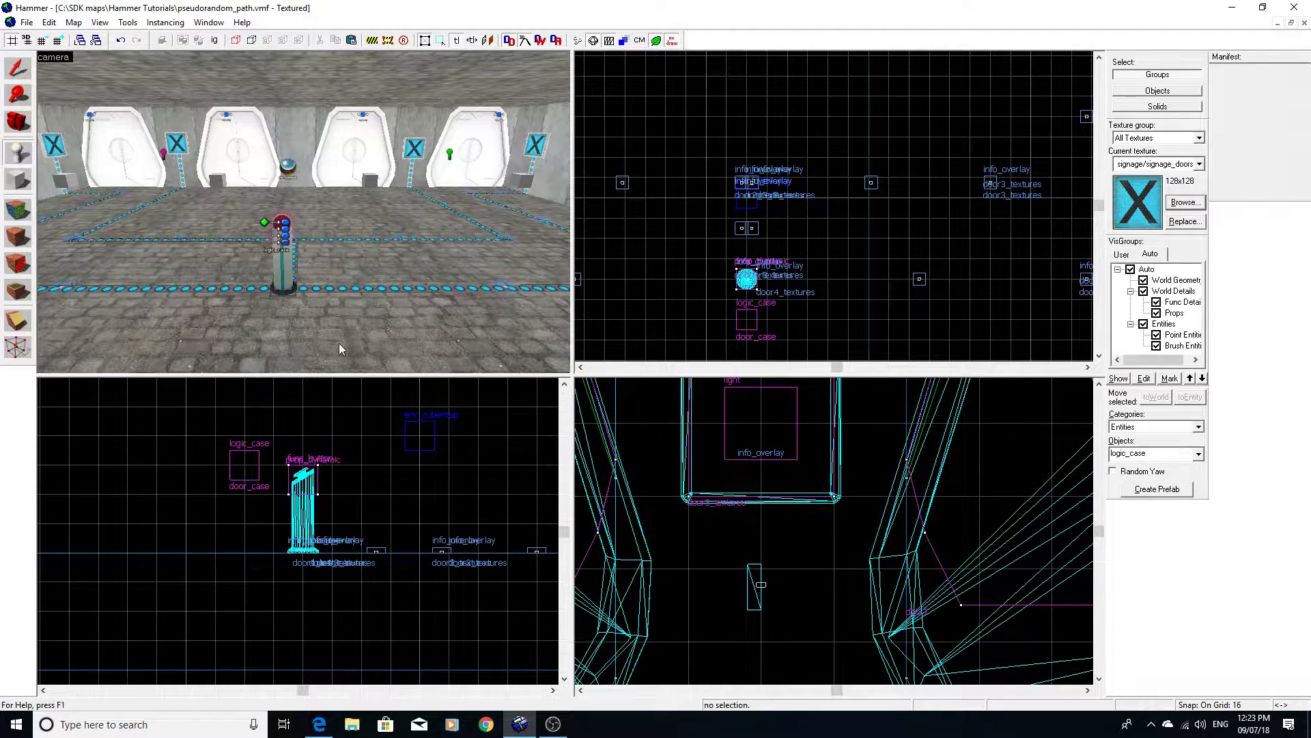
pyautogui.click(319, 308)
pyautogui.click(18, 69)
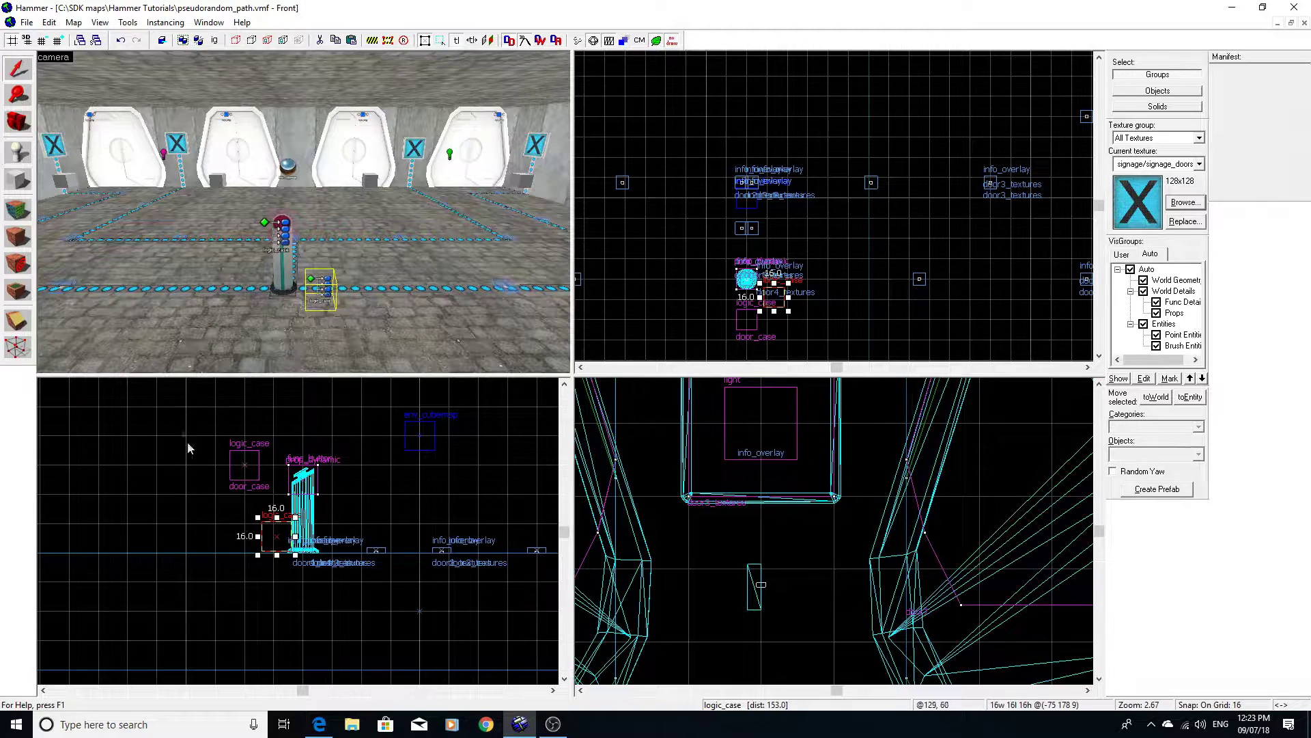
pyautogui.moveTo(275, 523); pyautogui.dragTo(243, 451)
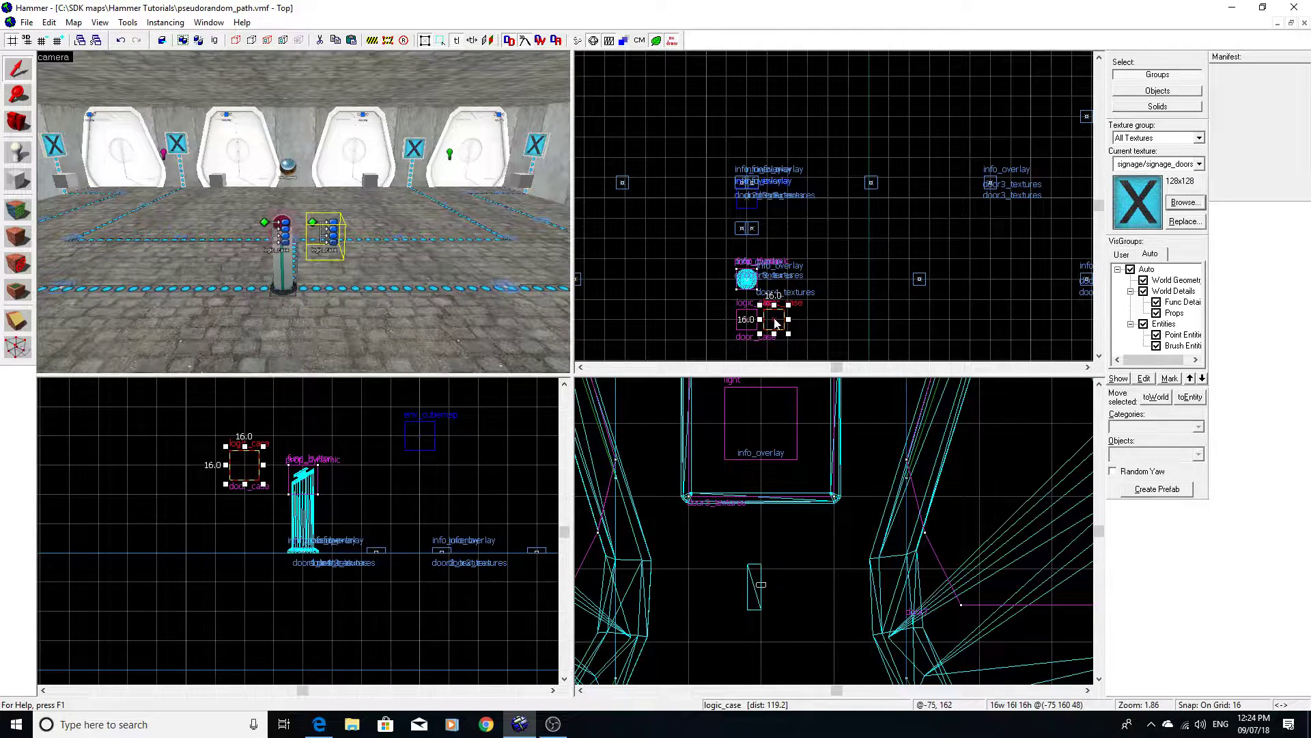
# - Move the second logic_case farther from door_case, to position -64 160 48, leaving a gap between the two
pyautogui.moveTo(739, 311); pyautogui.dragTo(782, 332)
pyautogui.press('w')
pyautogui.press('d')
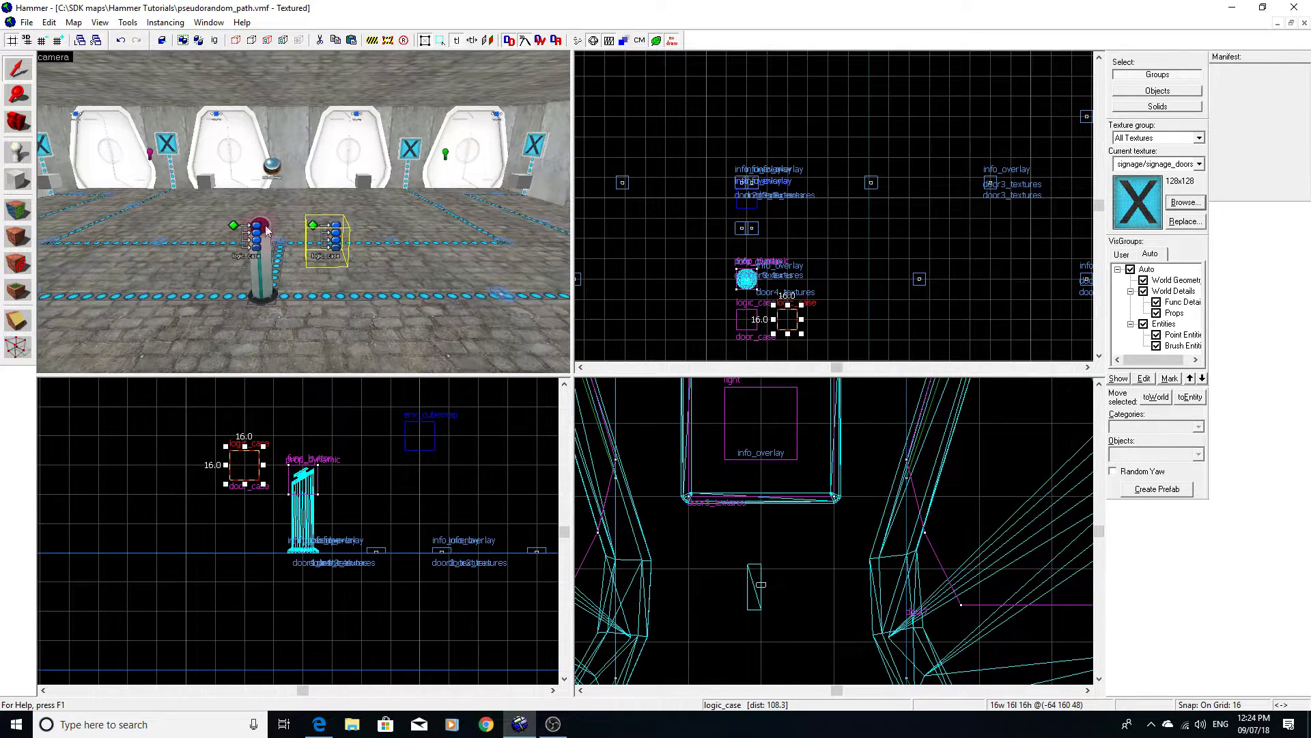
pyautogui.click(251, 227)
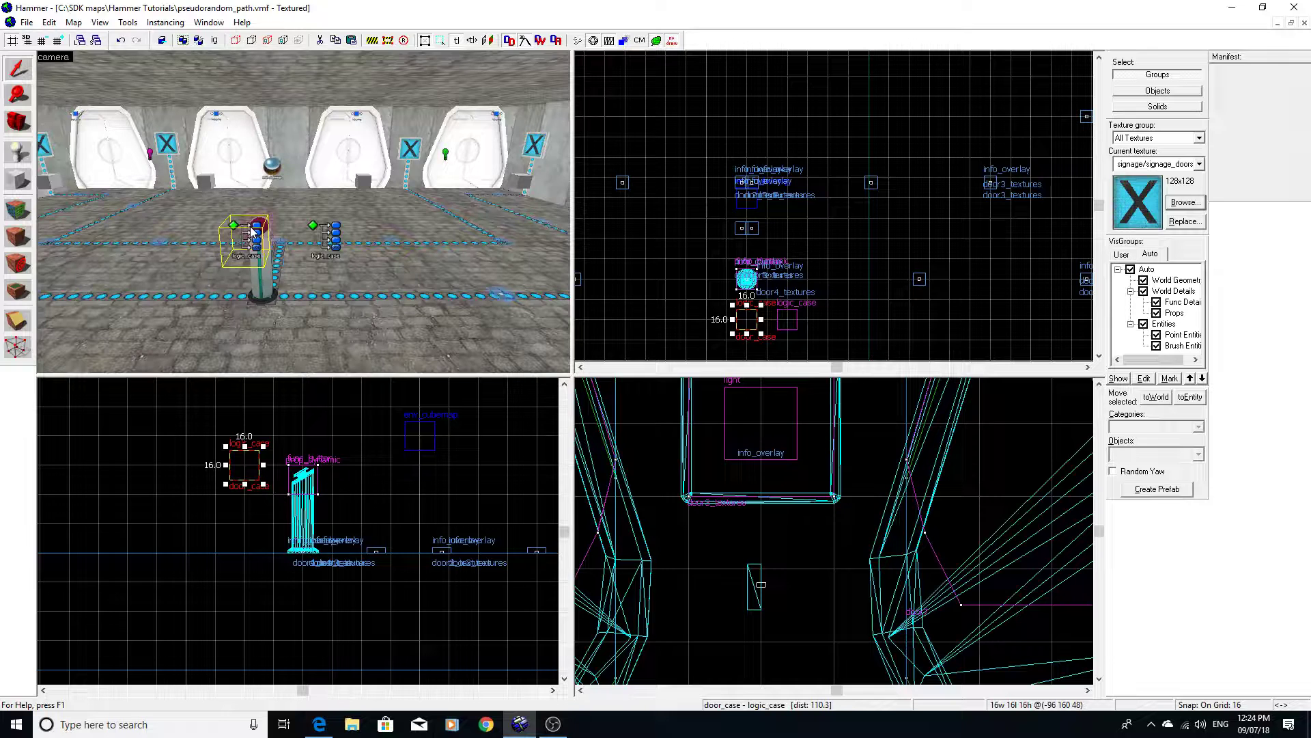
pyautogui.click(331, 243)
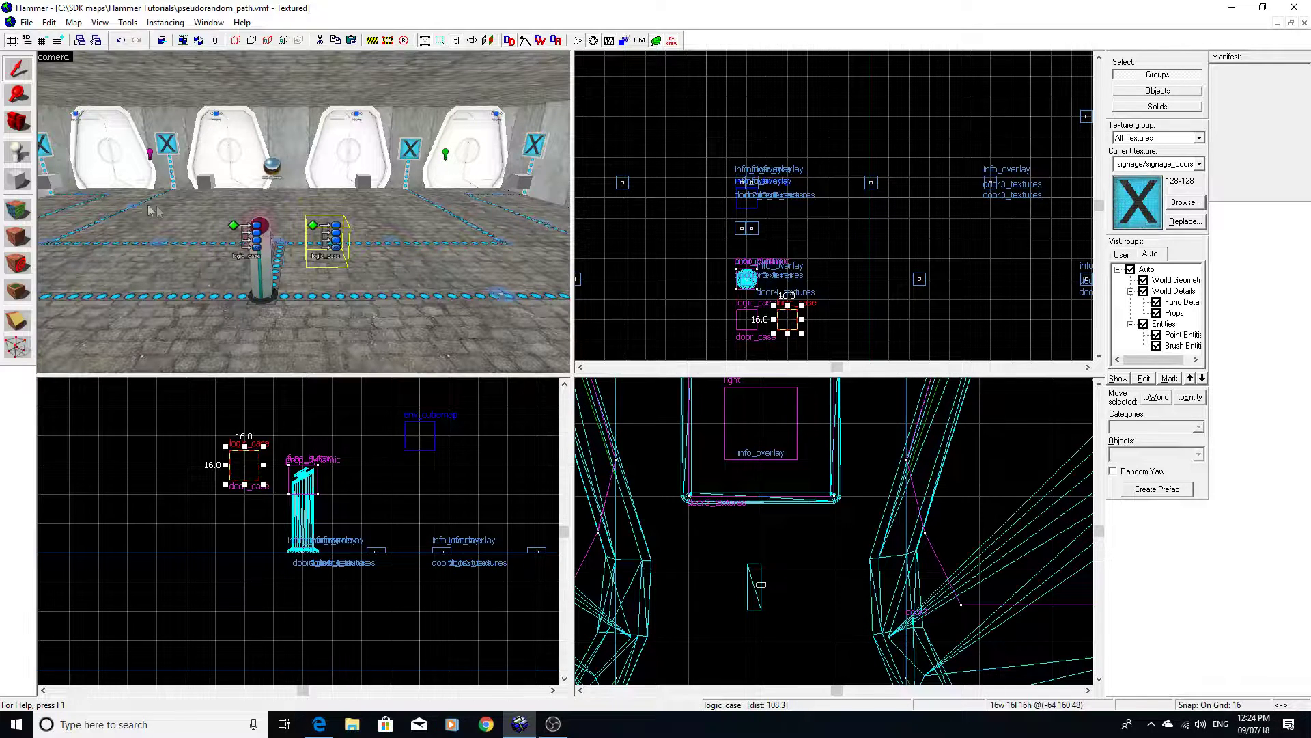
# - Place a third logic_case near the button and raise it well above the other two, to a height of 96
pyautogui.click(14, 151)
pyautogui.click(280, 324)
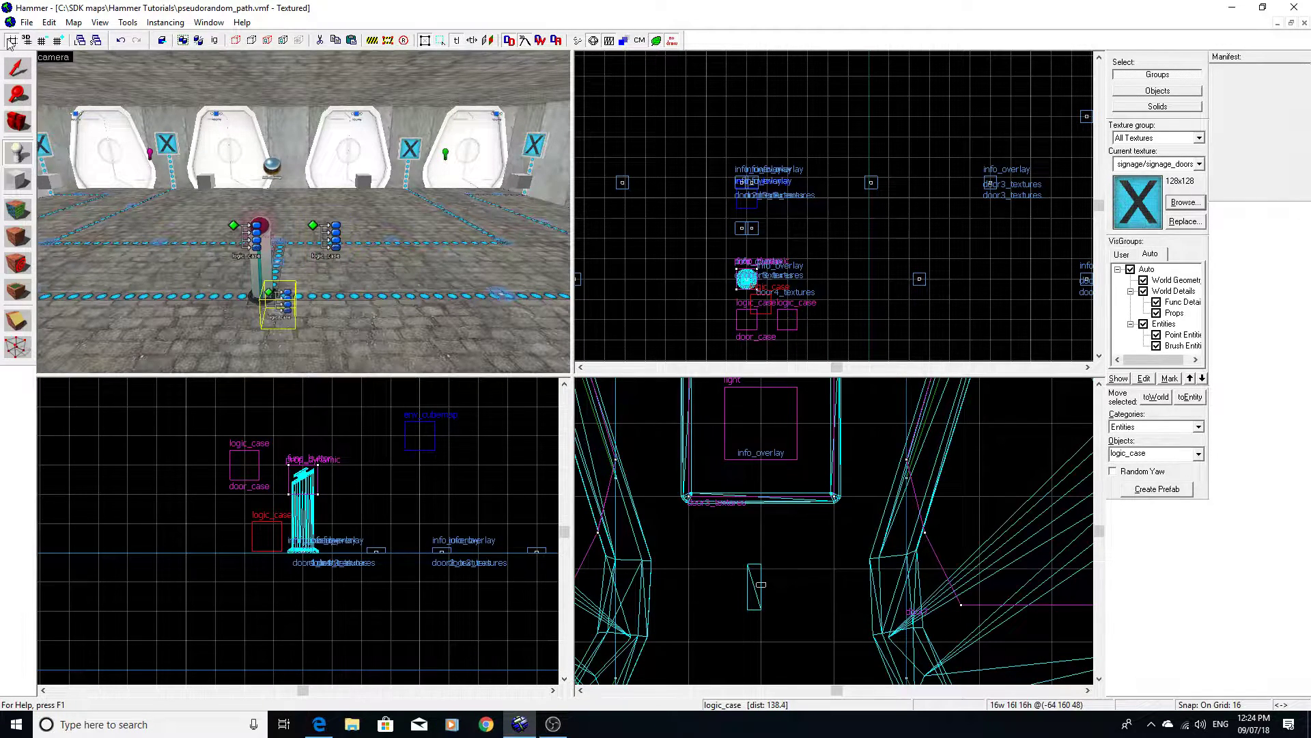
pyautogui.click(19, 68)
pyautogui.moveTo(273, 539); pyautogui.dragTo(277, 338)
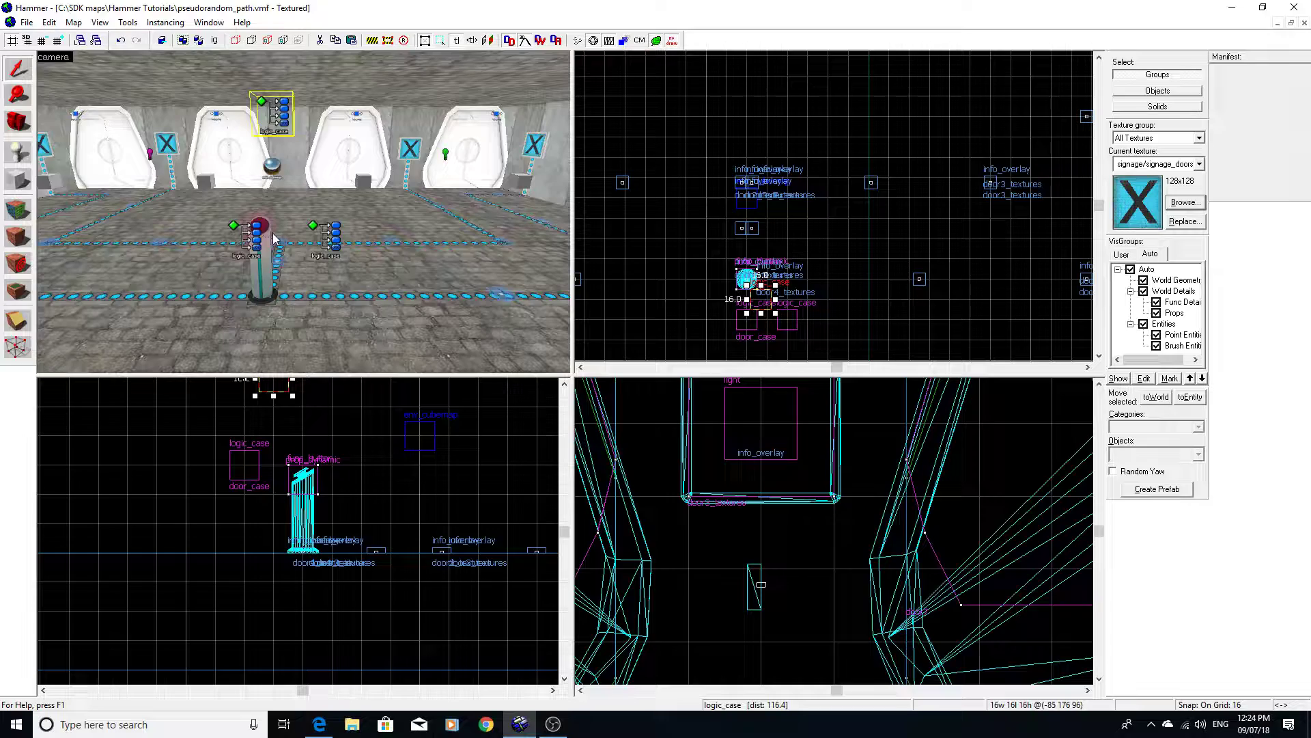
# - Open the outputs list in the properties of the red func_button
pyautogui.press('w')
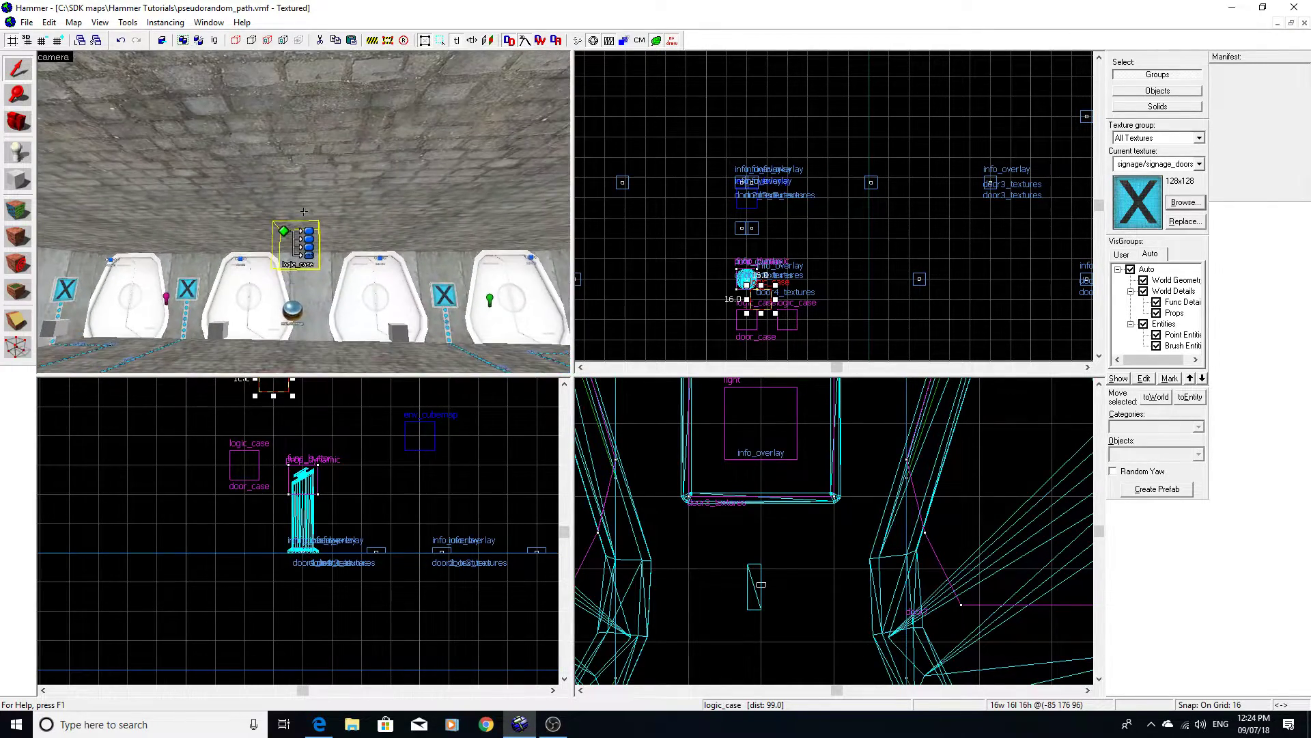
pyautogui.press('a')
pyautogui.press('z')
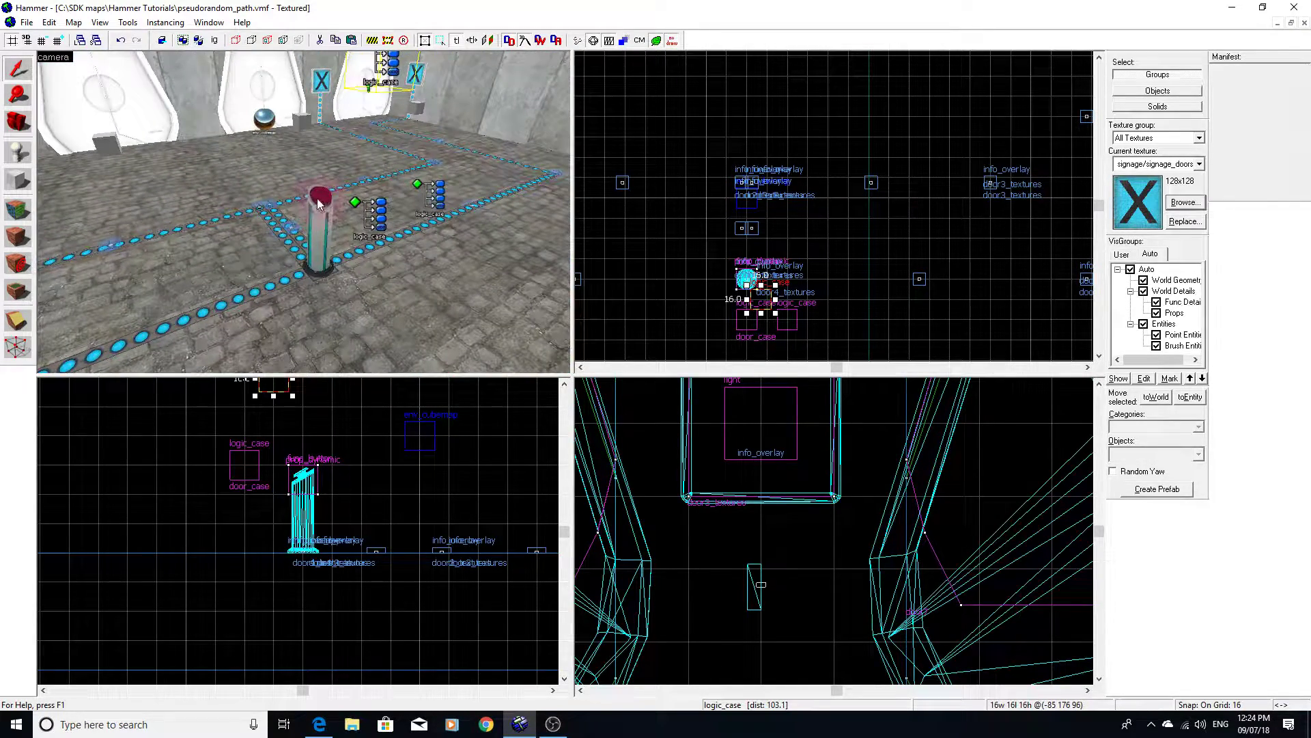
pyautogui.click(316, 199)
pyautogui.moveTo(317, 198); pyautogui.dragTo(304, 212)
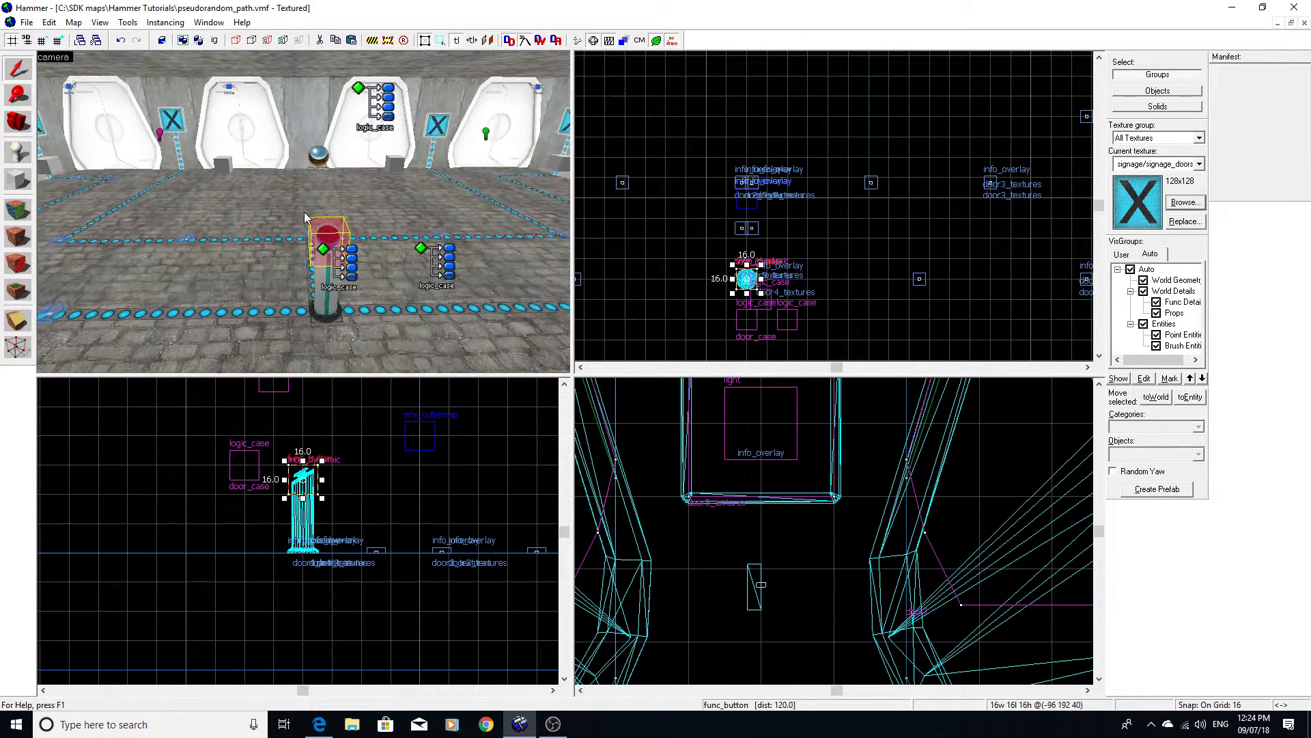
pyautogui.hotkey('alt', 'Return')
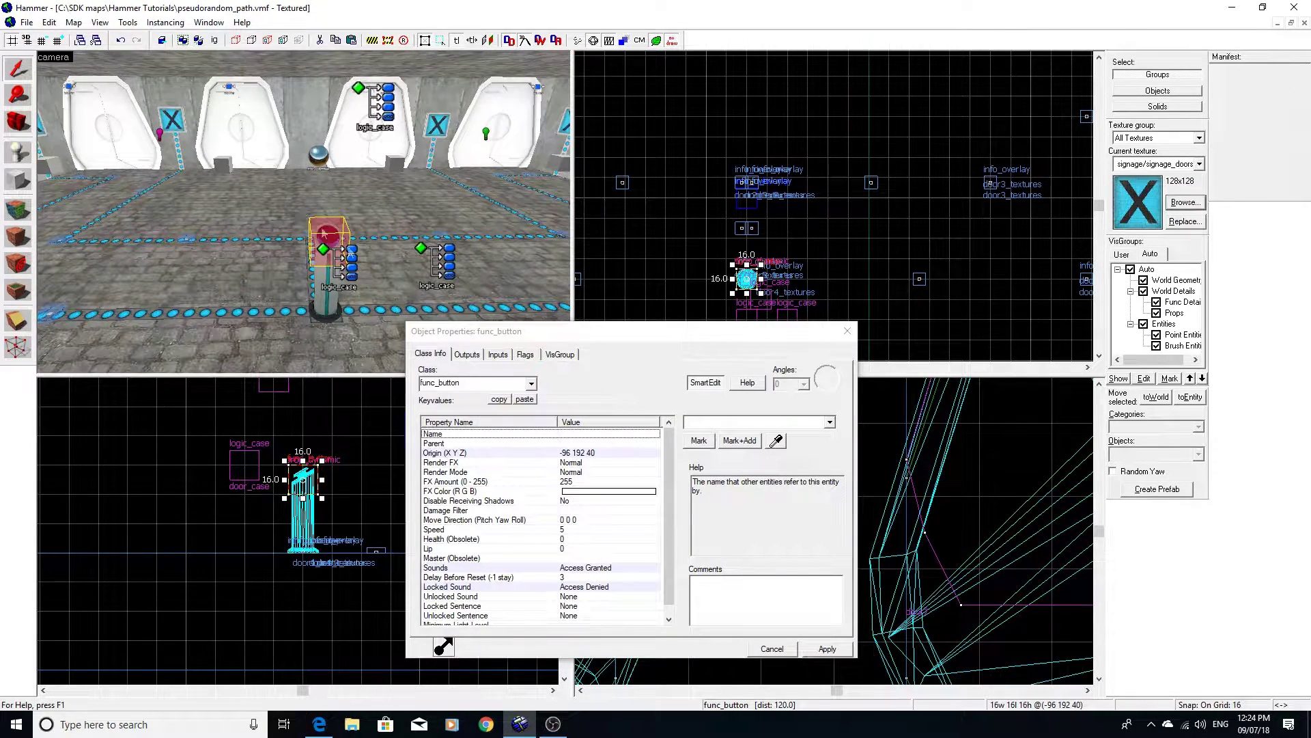
pyautogui.click(467, 353)
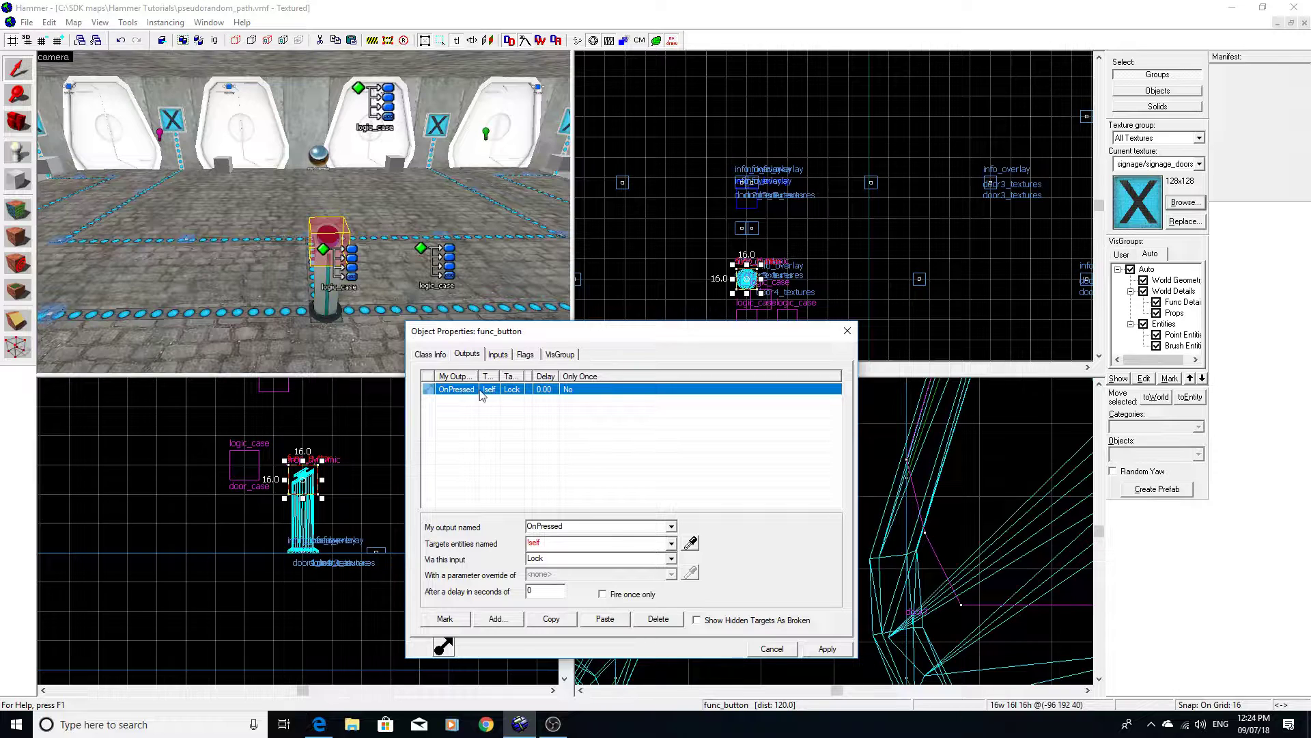
# - Add an OnPressed output to the func_button that sends PickRandom to door_case, and apply it
pyautogui.click(497, 619)
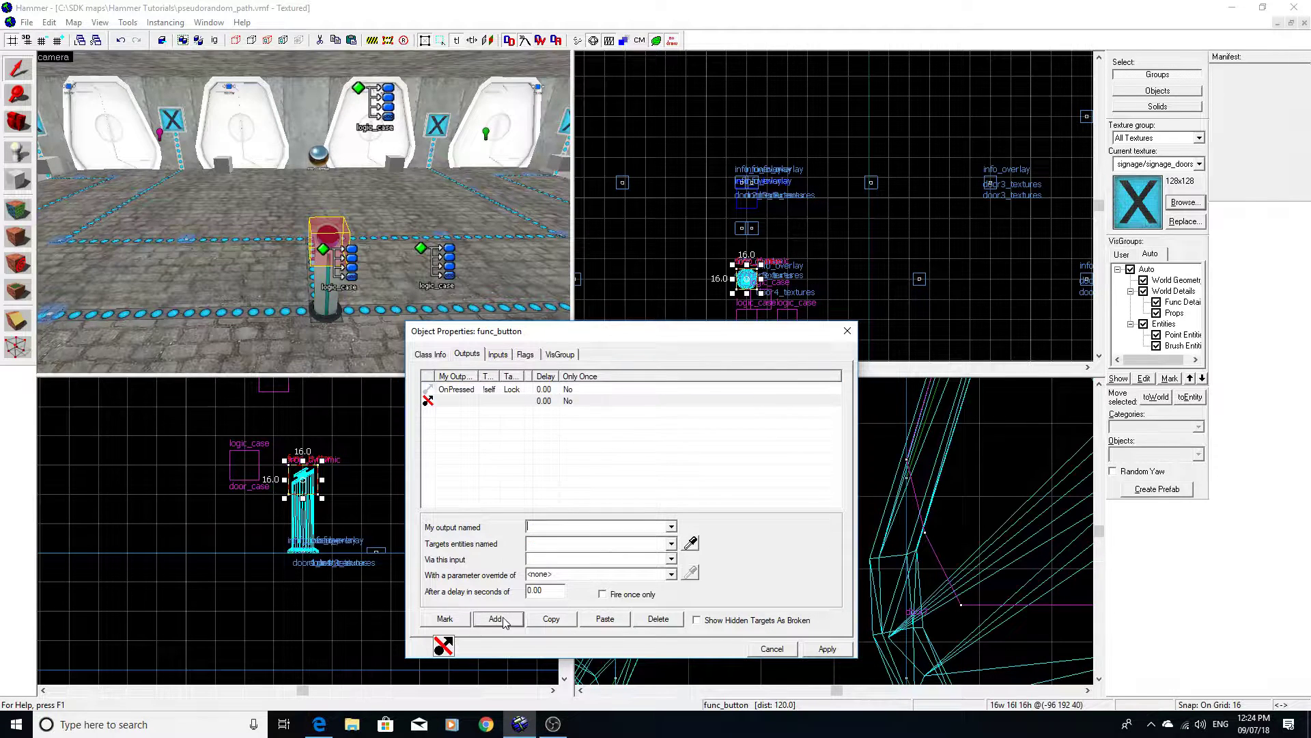
pyautogui.write('OnPressed')
pyautogui.click(564, 544)
pyautogui.write('door_case')
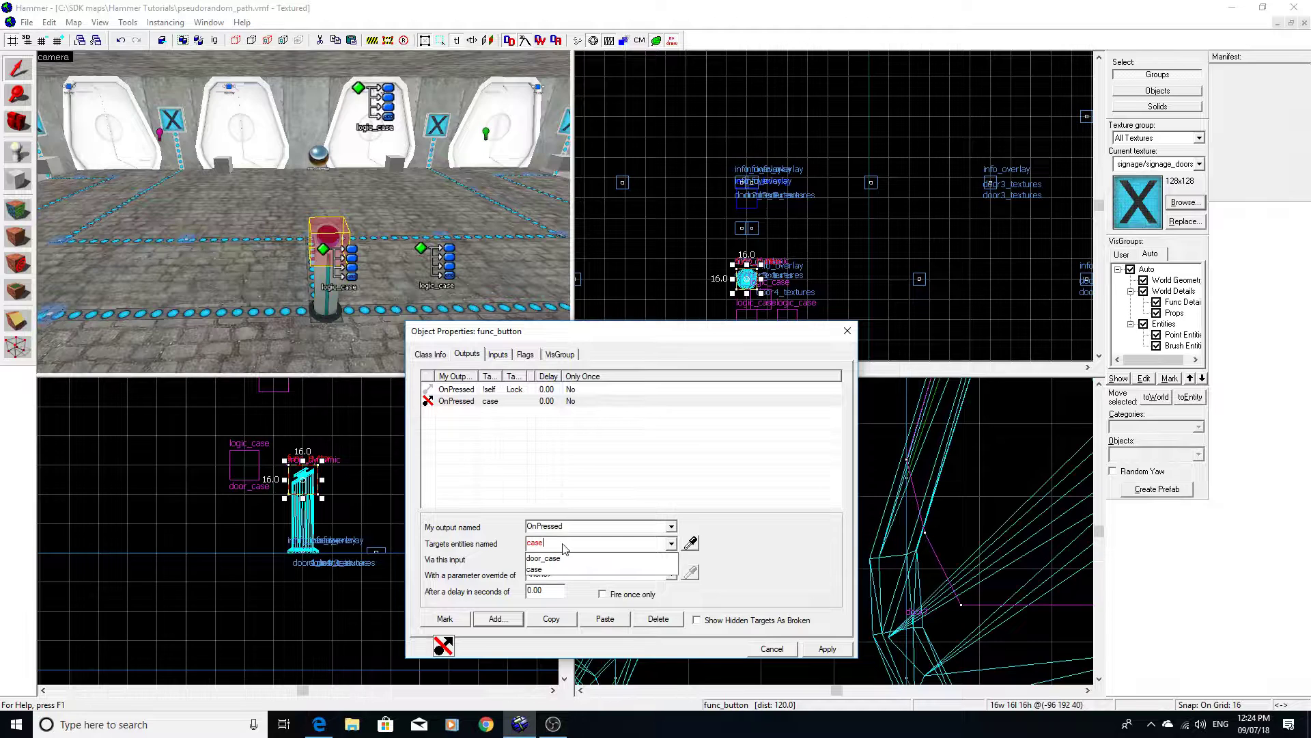
pyautogui.click(561, 555)
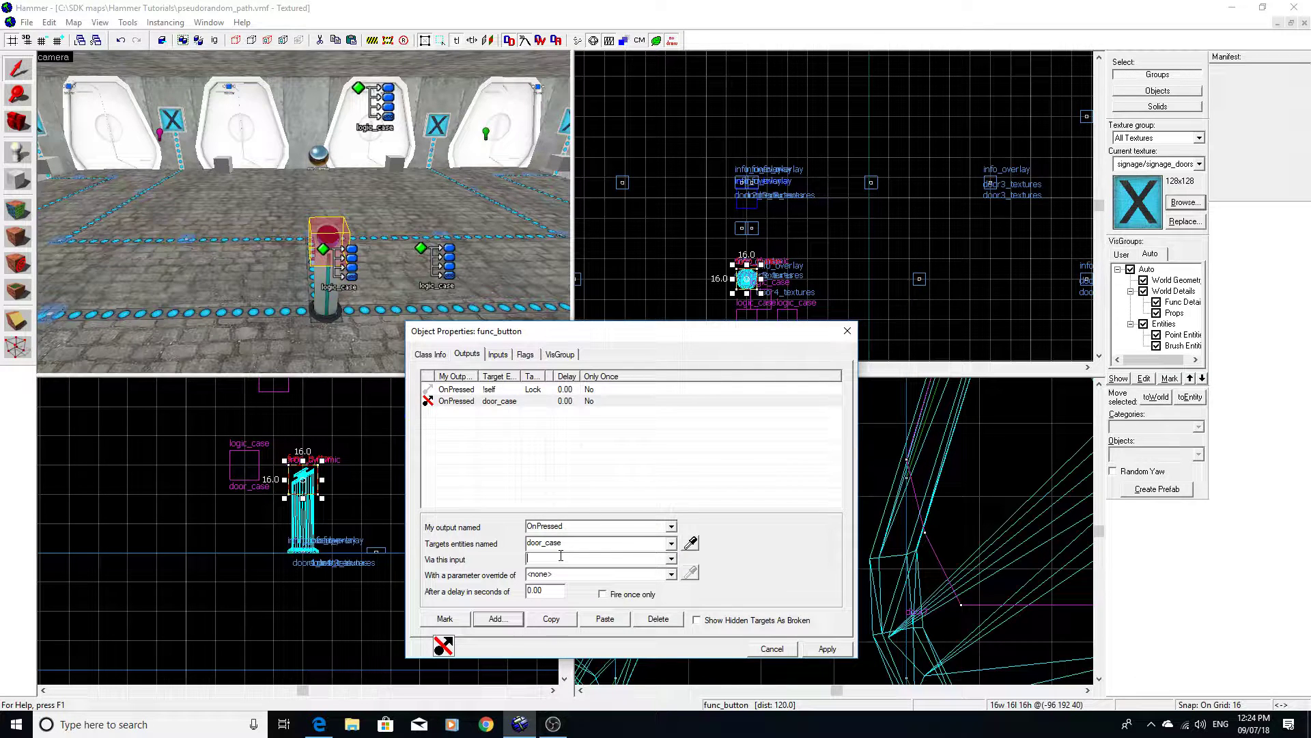
pyautogui.click(672, 558)
pyautogui.scroll(-1, 635, 582)
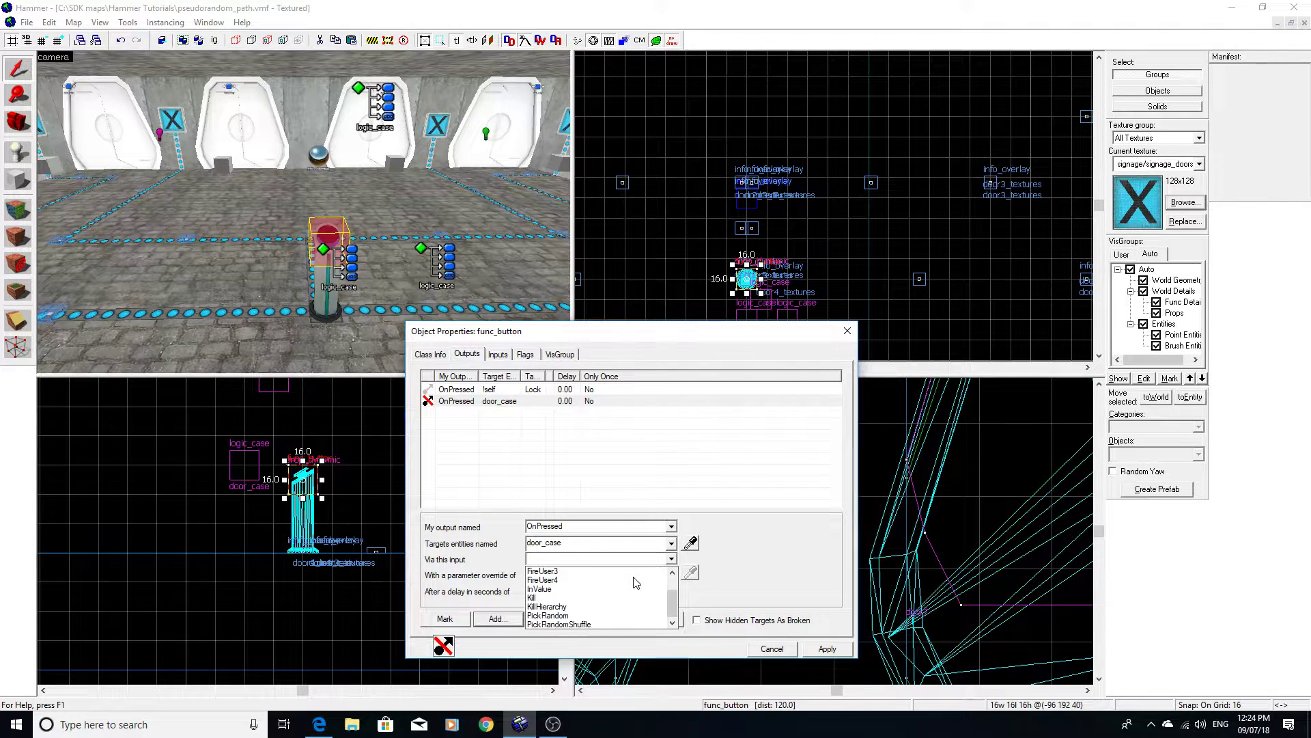
pyautogui.click(554, 615)
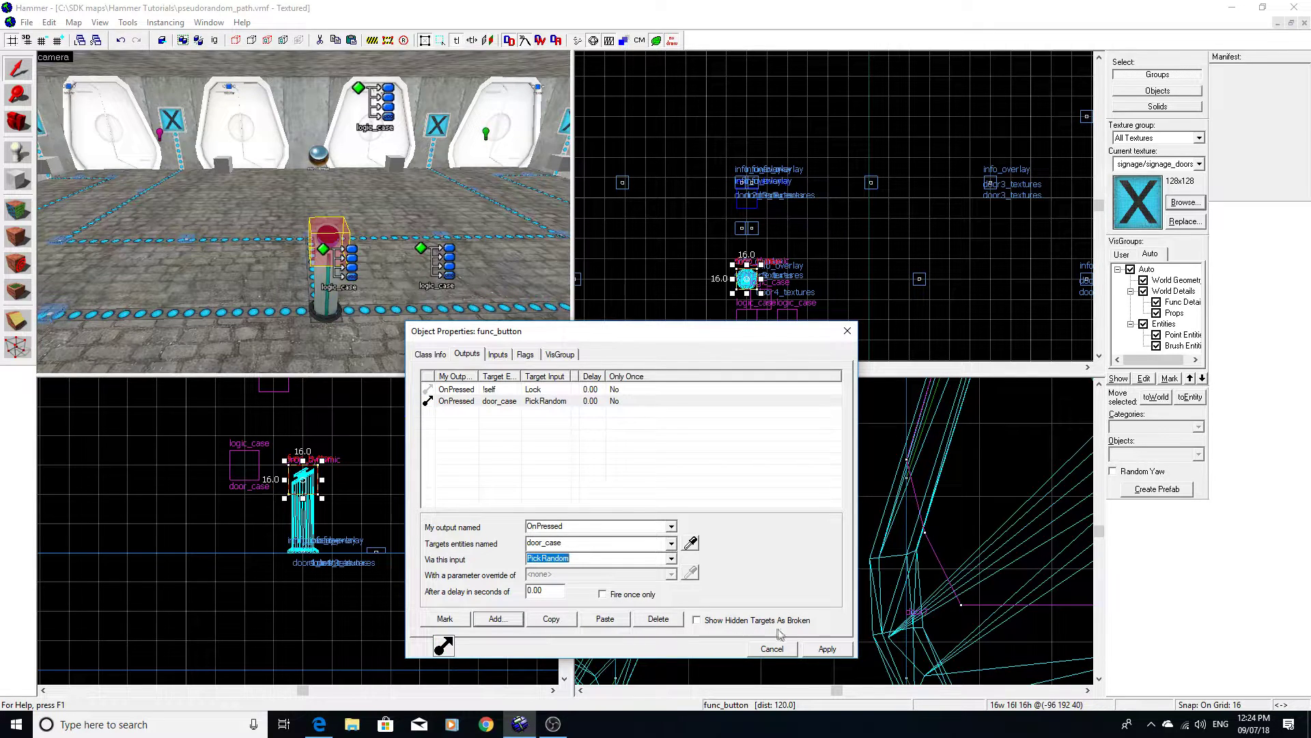
pyautogui.click(827, 649)
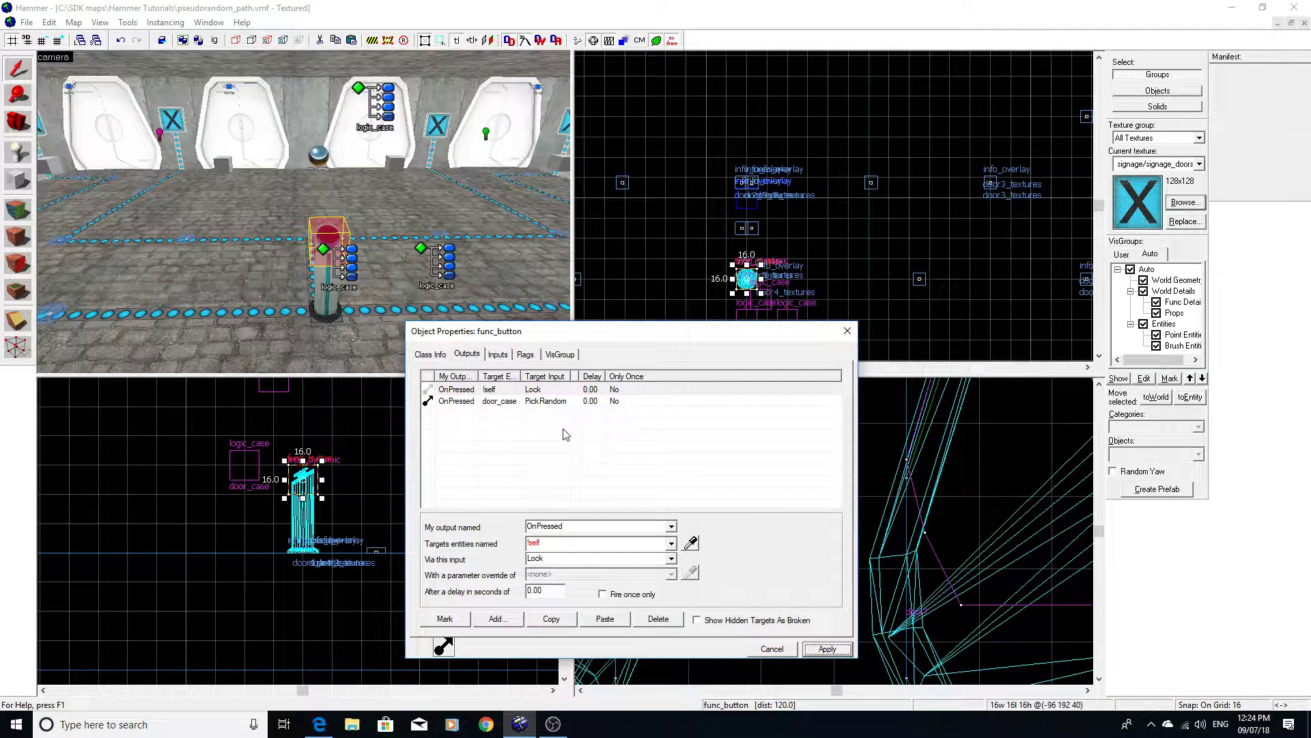
# - Check the outputs of the logic_case entities one by one, moving the properties window clear of them
pyautogui.click(339, 260)
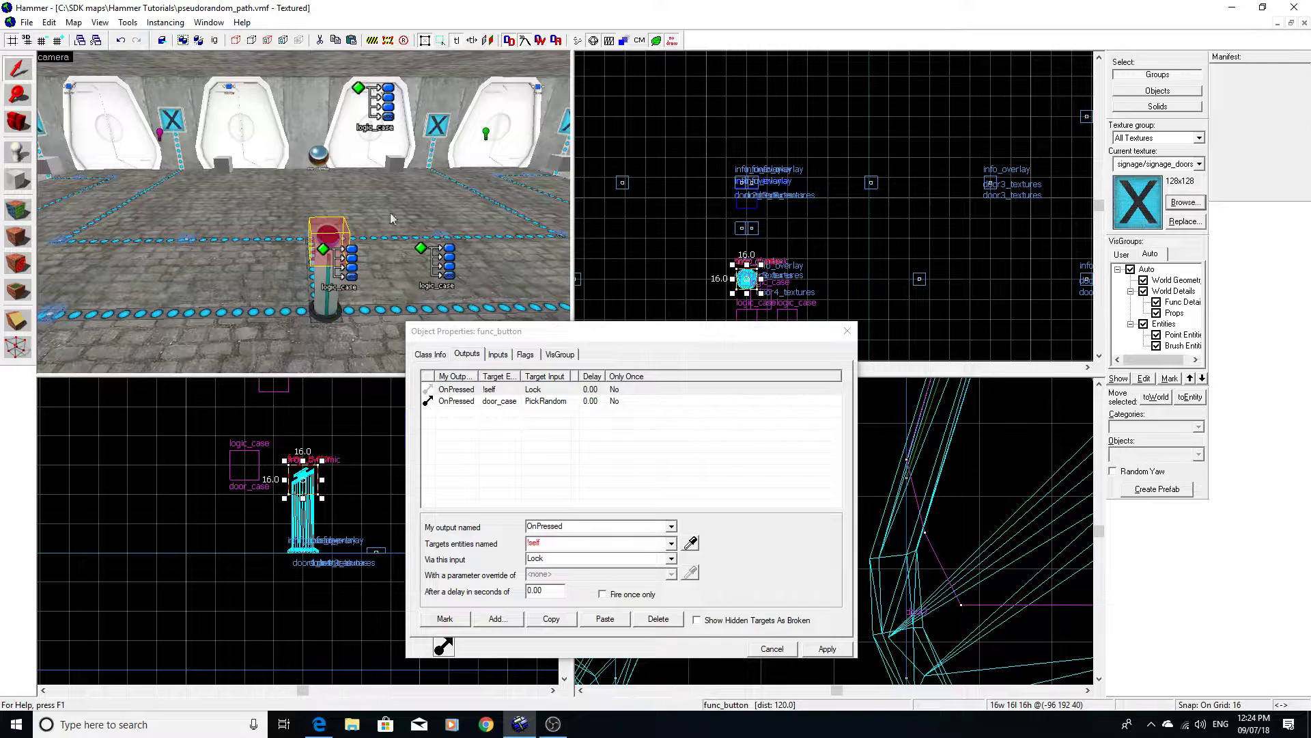
pyautogui.press('z')
pyautogui.press('d')
pyautogui.press('s')
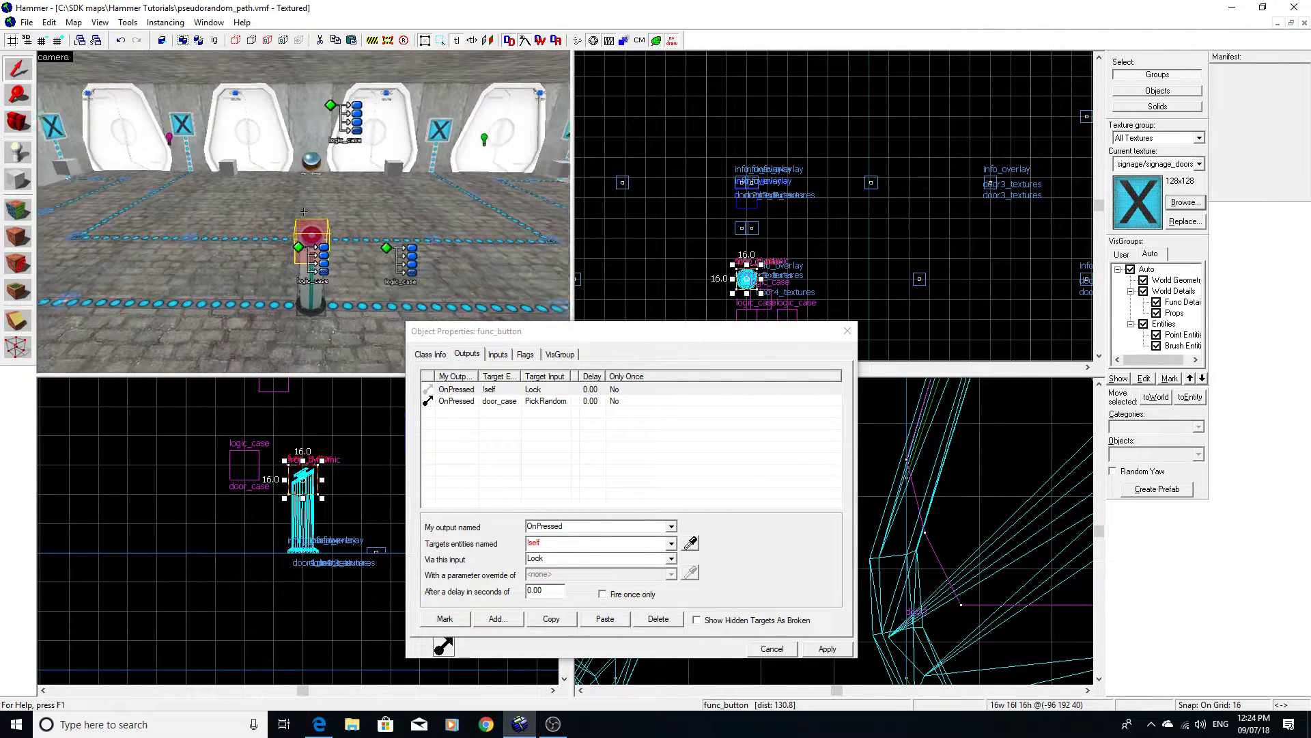
pyautogui.press('z')
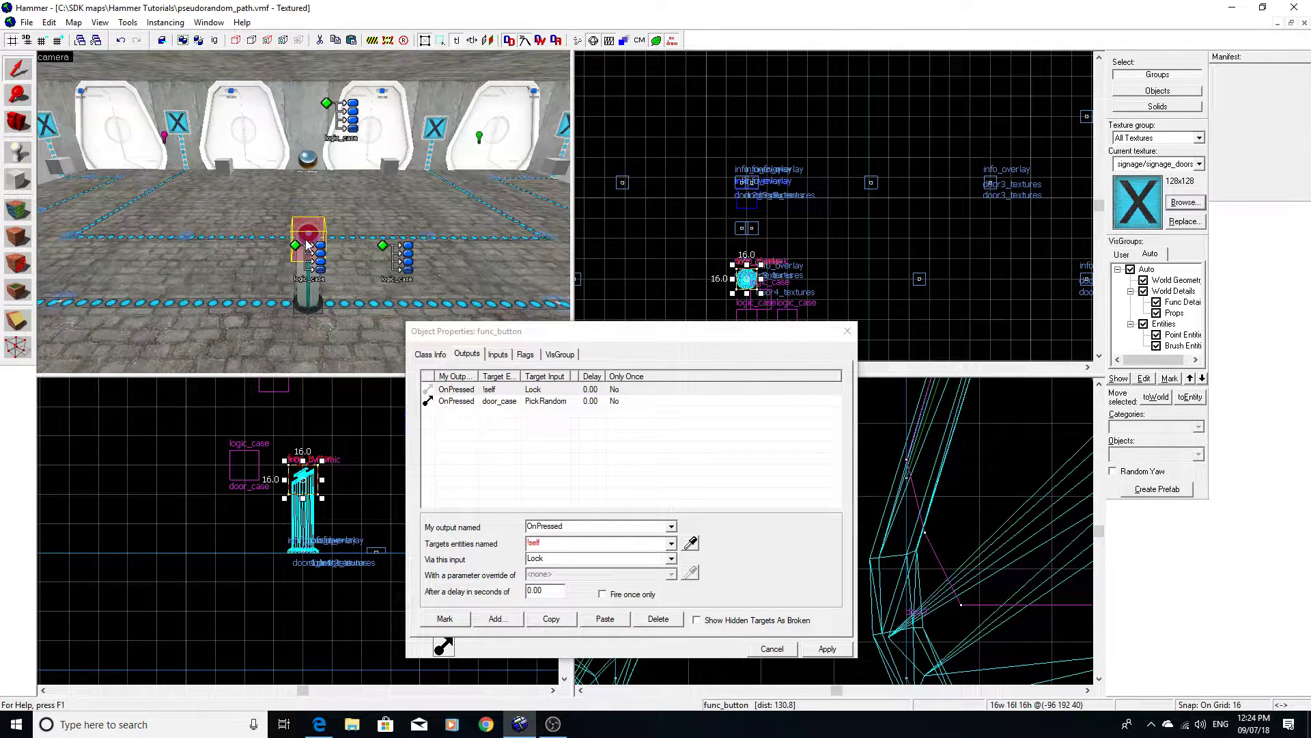
pyautogui.click(348, 109)
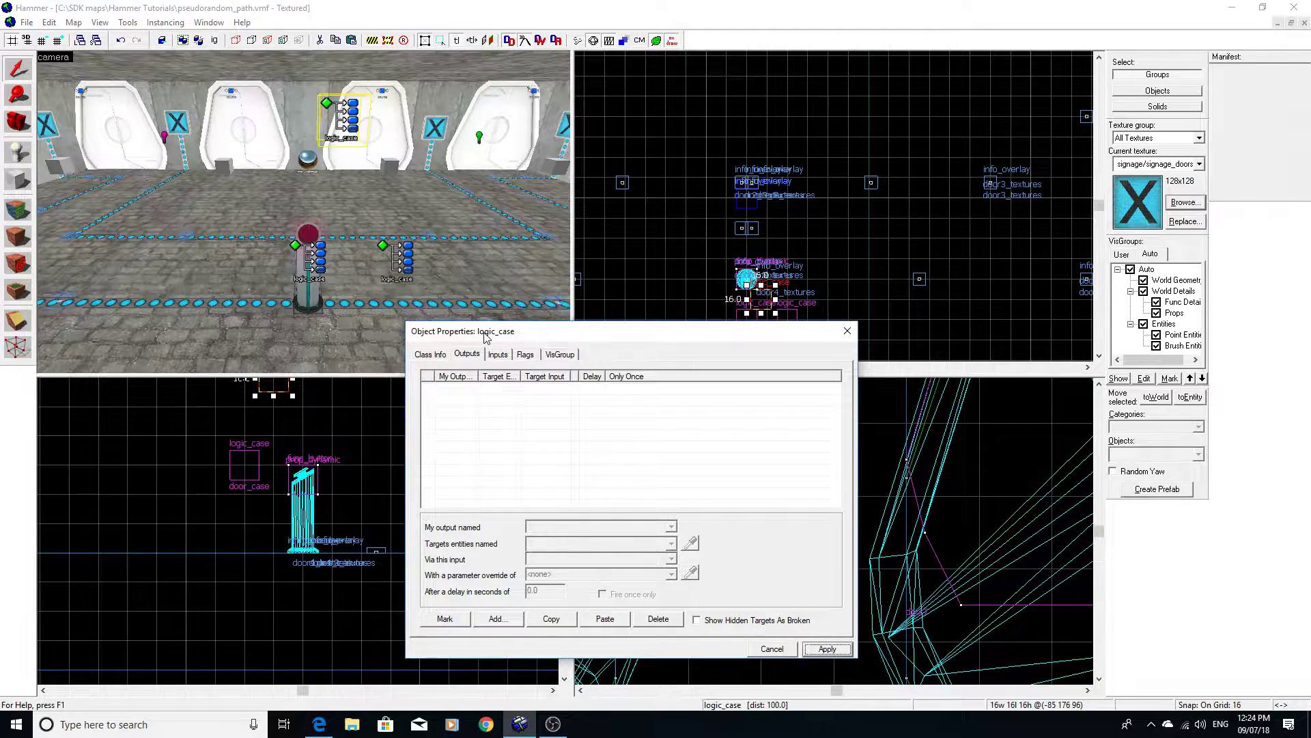
pyautogui.moveTo(517, 334); pyautogui.dragTo(549, 260)
pyautogui.click(394, 283)
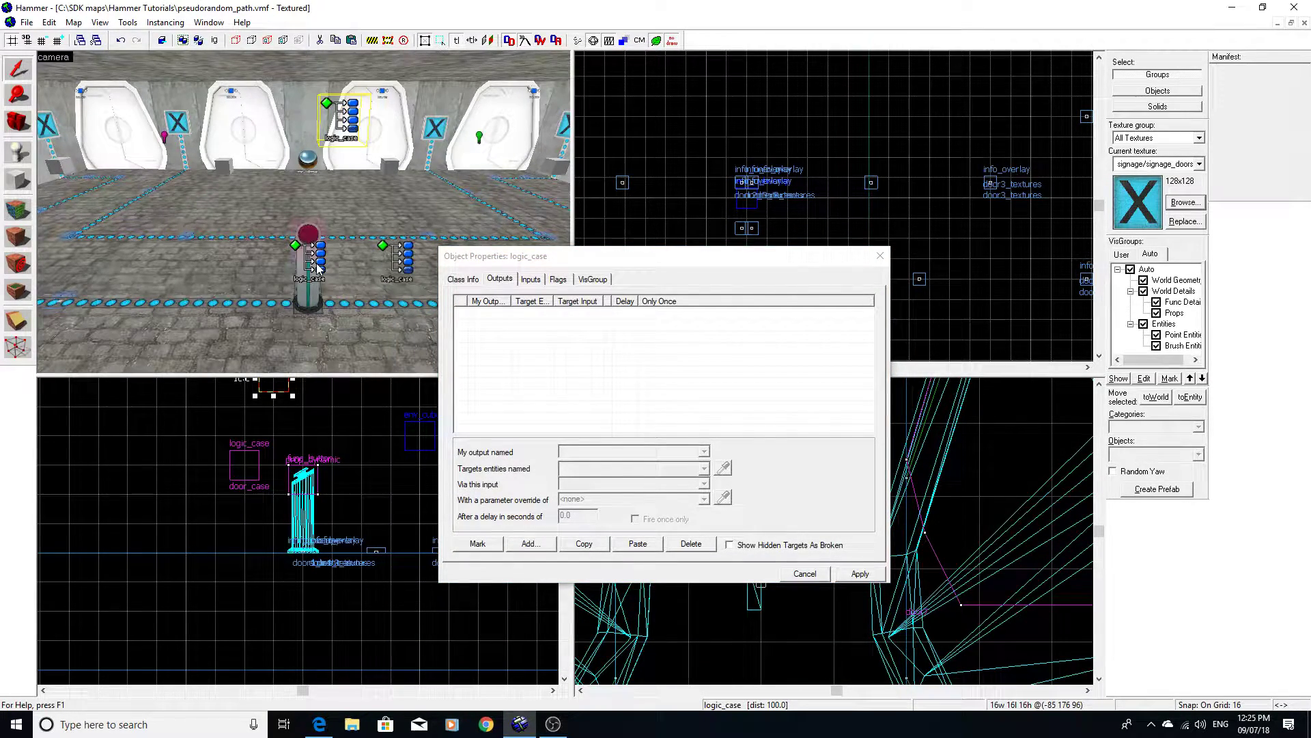
pyautogui.click(318, 268)
pyautogui.click(394, 268)
# - Copy the four OnCase outputs, OnCase01 to OnCase04, from door_case into the second logic_case
pyautogui.click(314, 270)
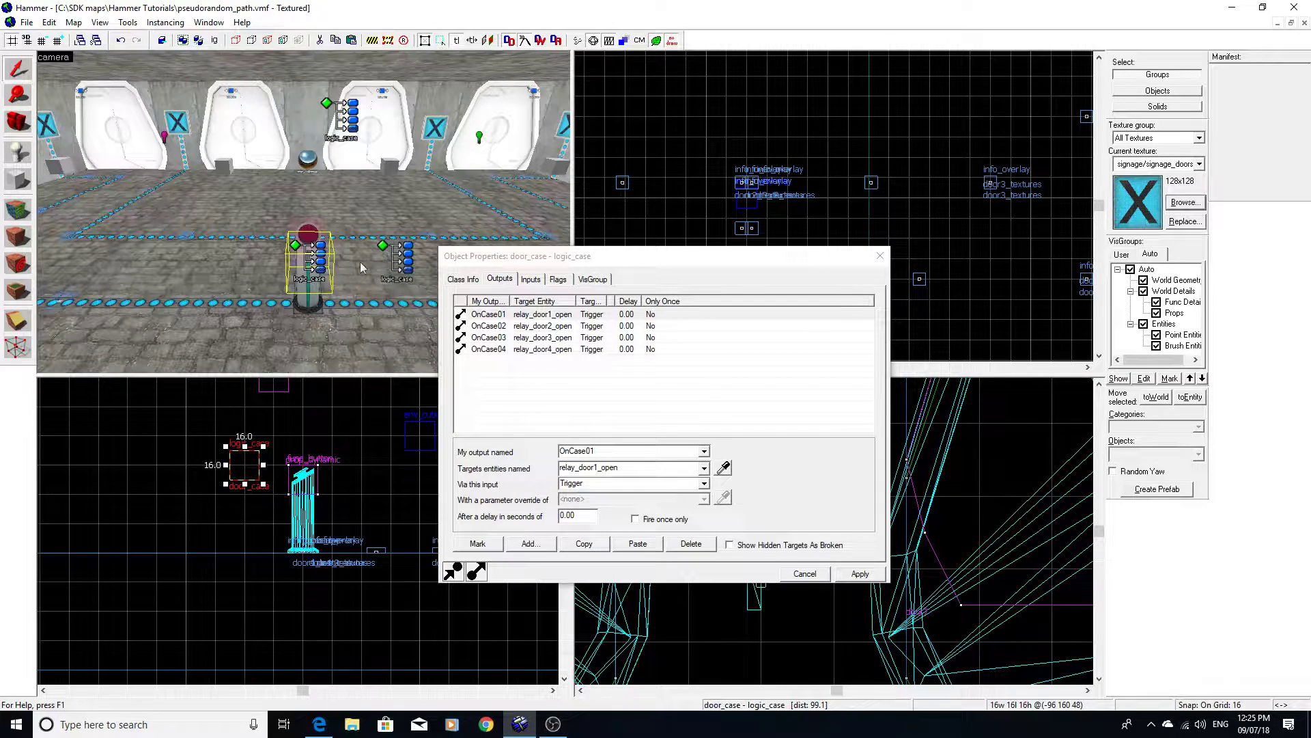
pyautogui.click(548, 325)
pyautogui.click(550, 349)
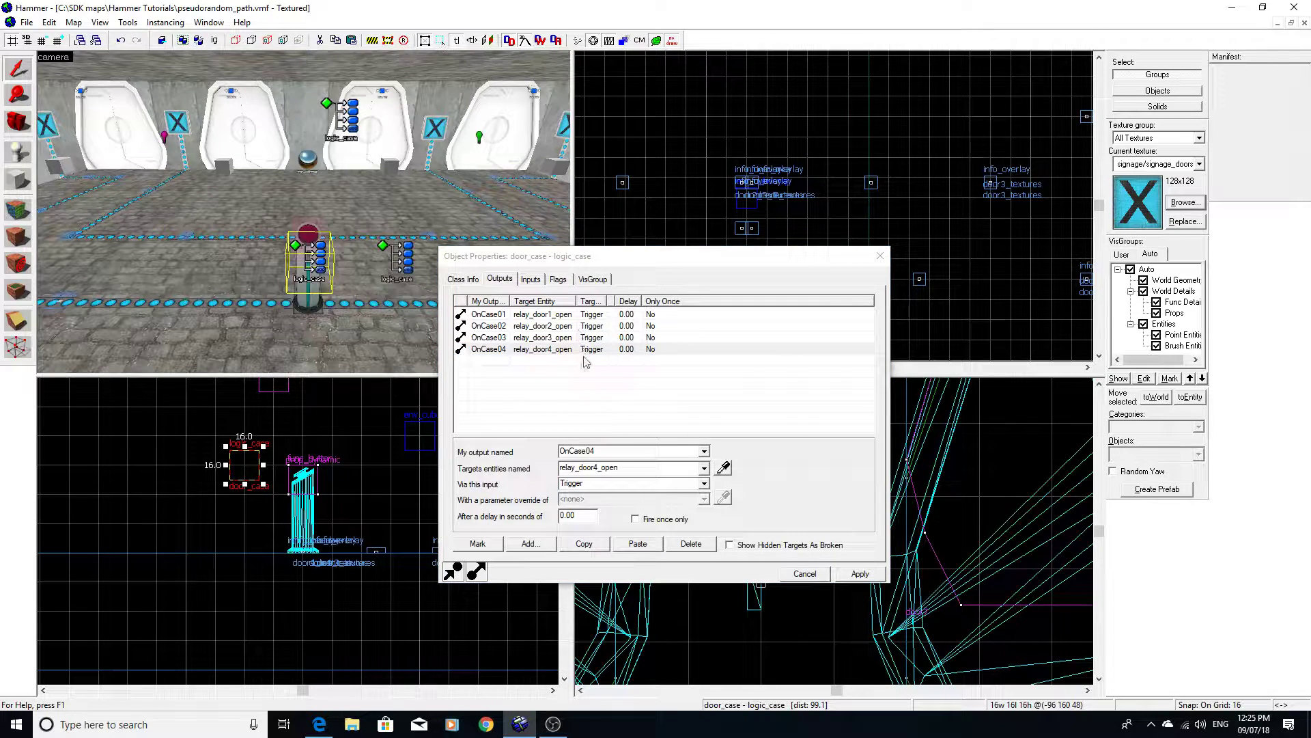
pyautogui.moveTo(560, 398); pyautogui.dragTo(572, 314)
pyautogui.click(584, 545)
pyautogui.click(411, 254)
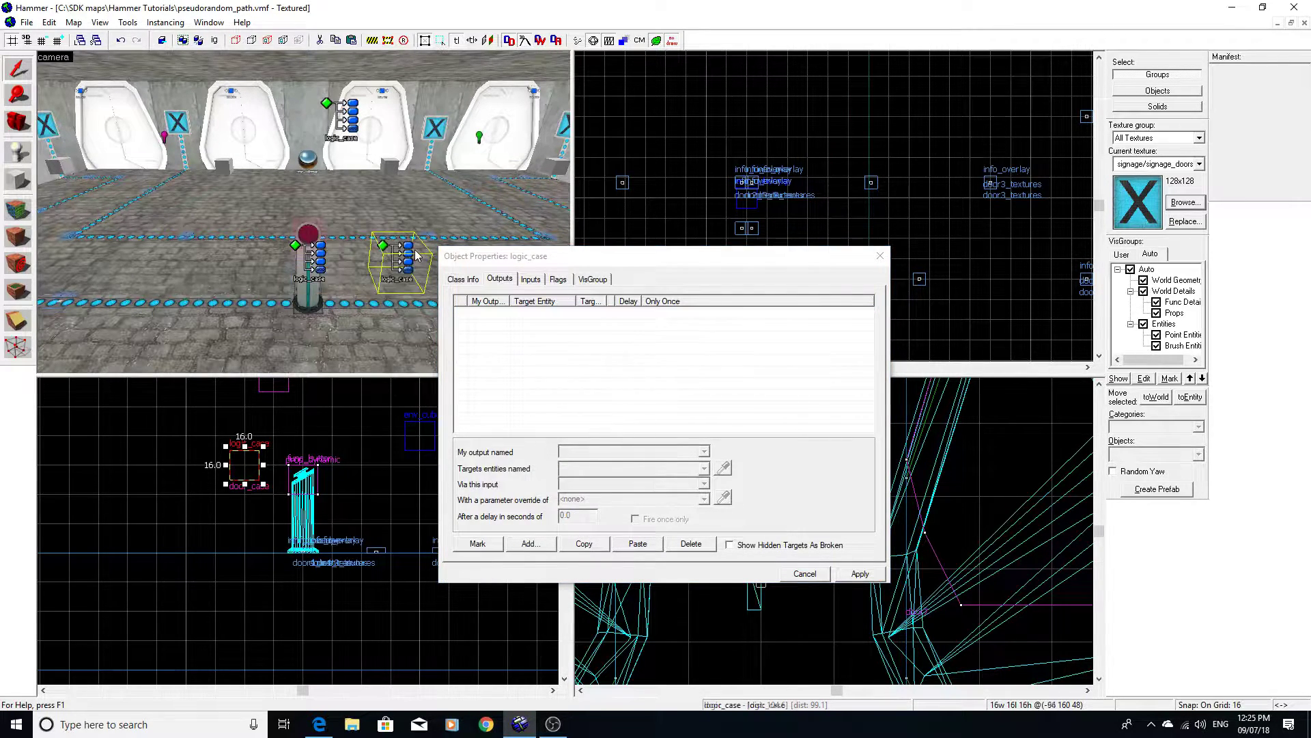
pyautogui.click(629, 543)
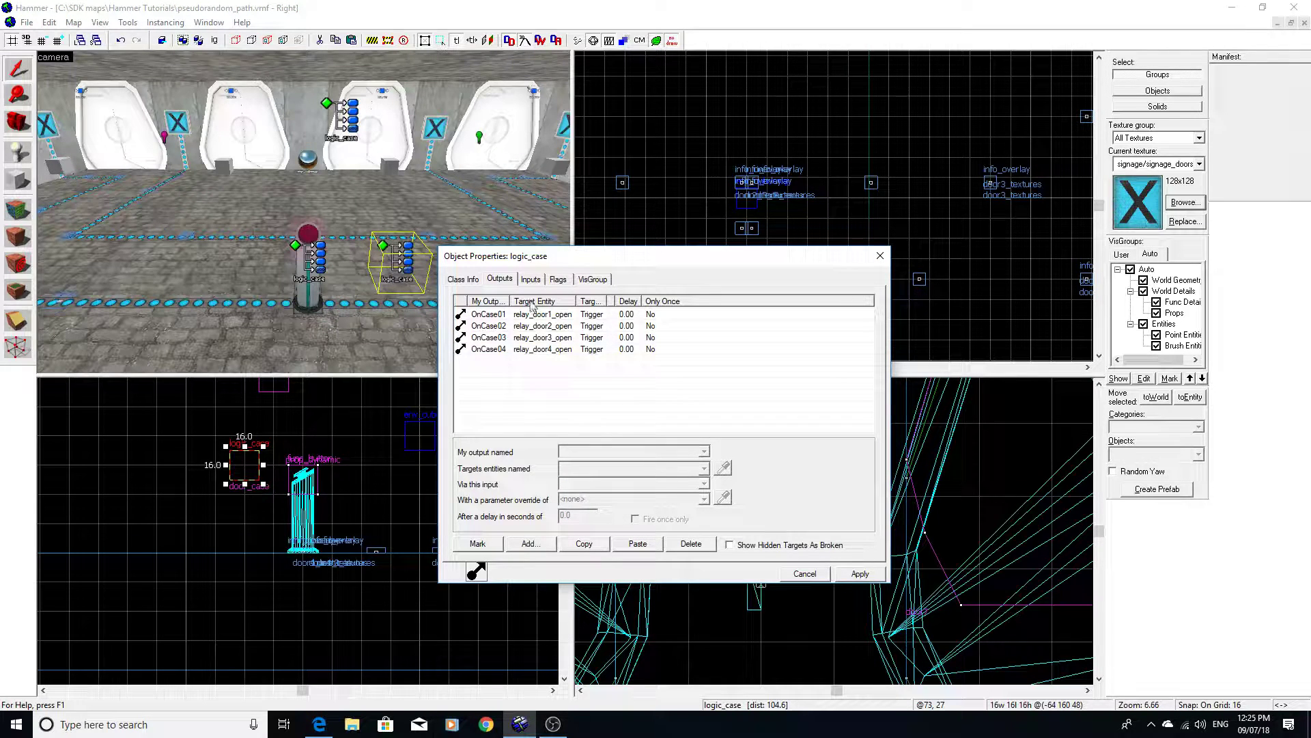
# - Name the second logic_case door_case2 and apply the changes
pyautogui.click(463, 278)
pyautogui.click(776, 346)
pyautogui.write('d')
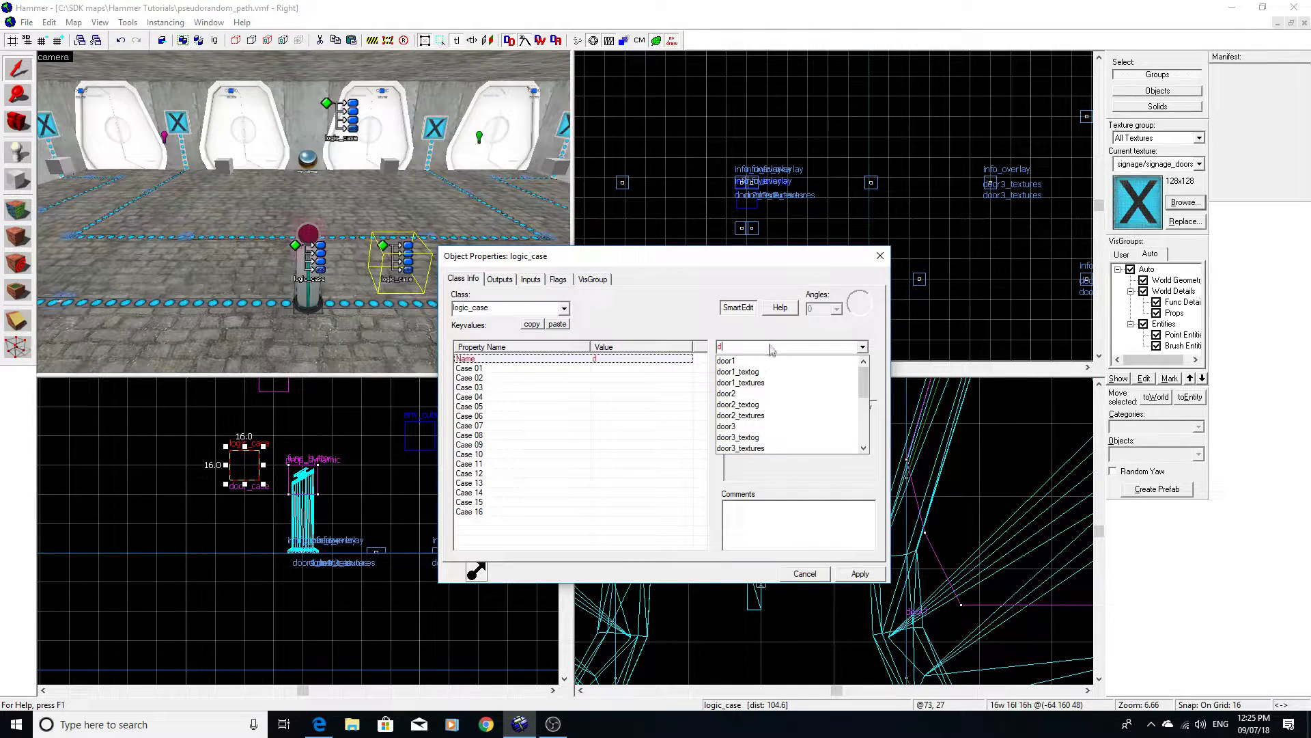
pyautogui.write('oor_case2')
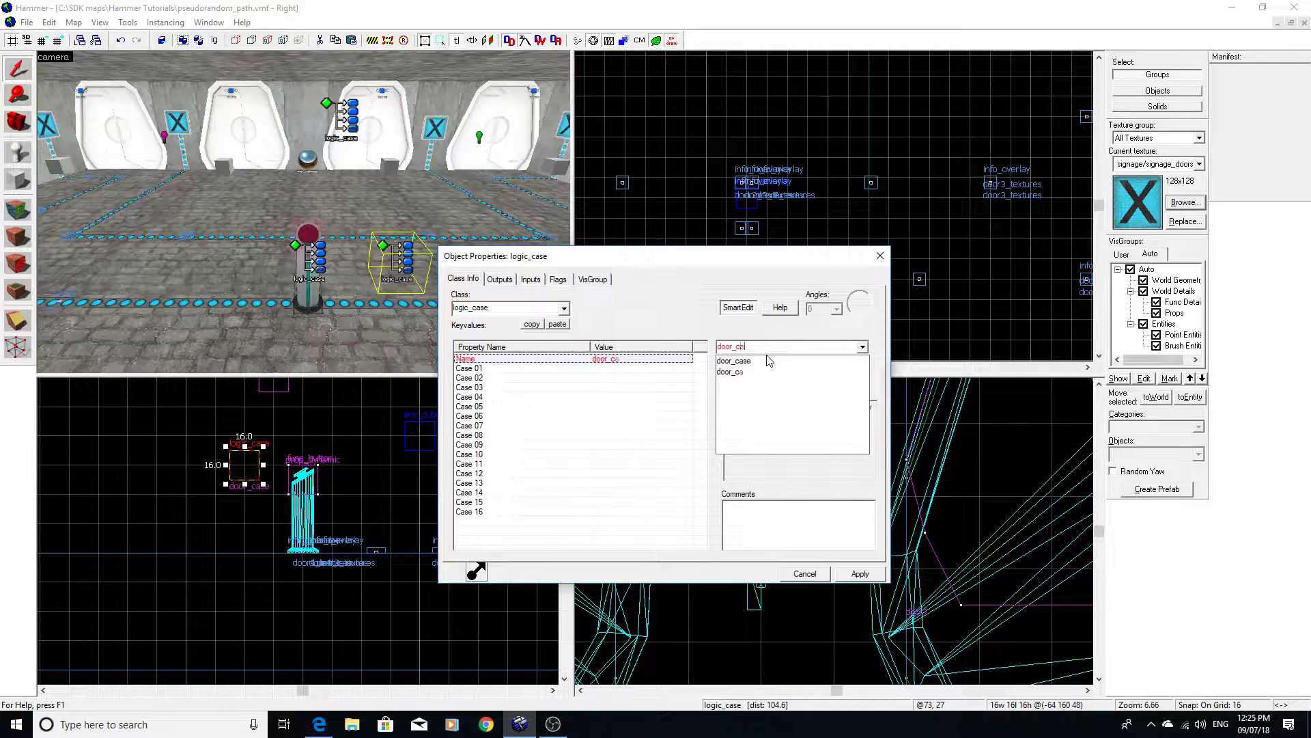
pyautogui.click(859, 573)
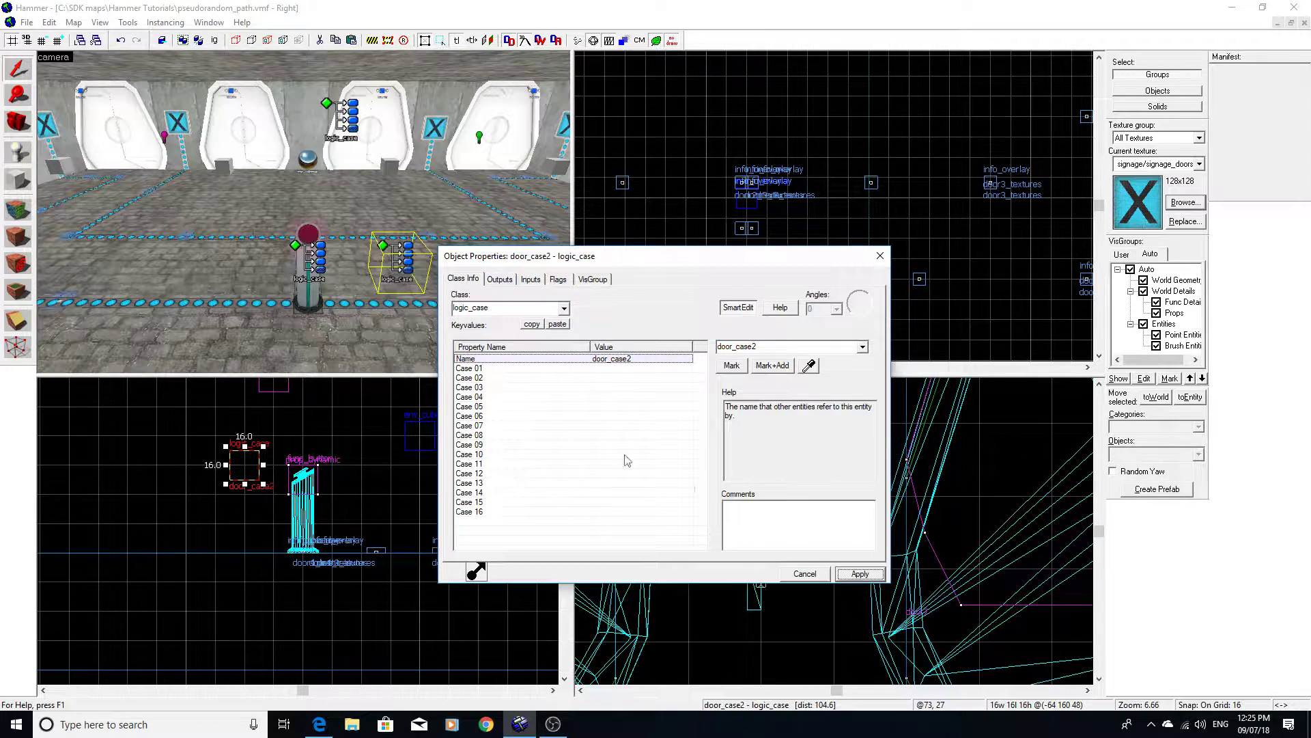
# - Add an OnCase01 output to the raised third logic_case that sends PickRandom to door_case
pyautogui.click(311, 263)
pyautogui.click(340, 130)
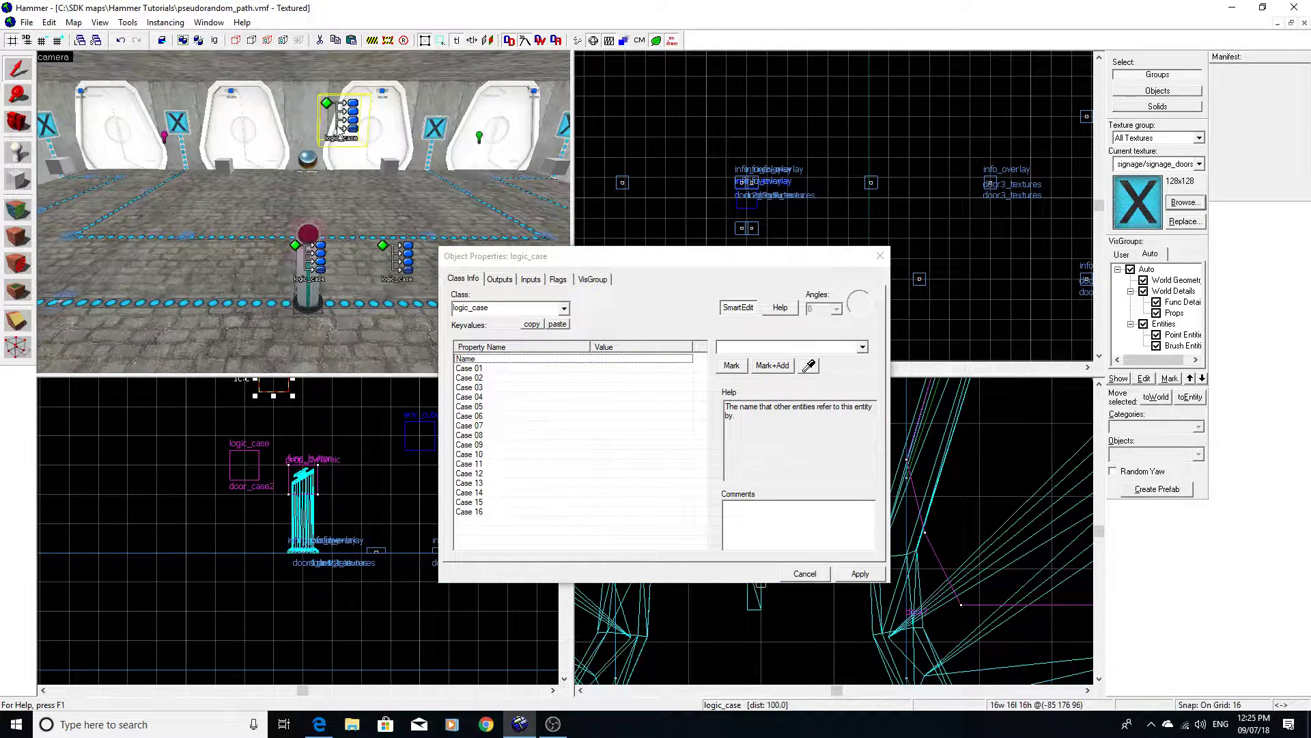
pyautogui.click(500, 279)
pyautogui.click(531, 547)
pyautogui.write('OnCase01')
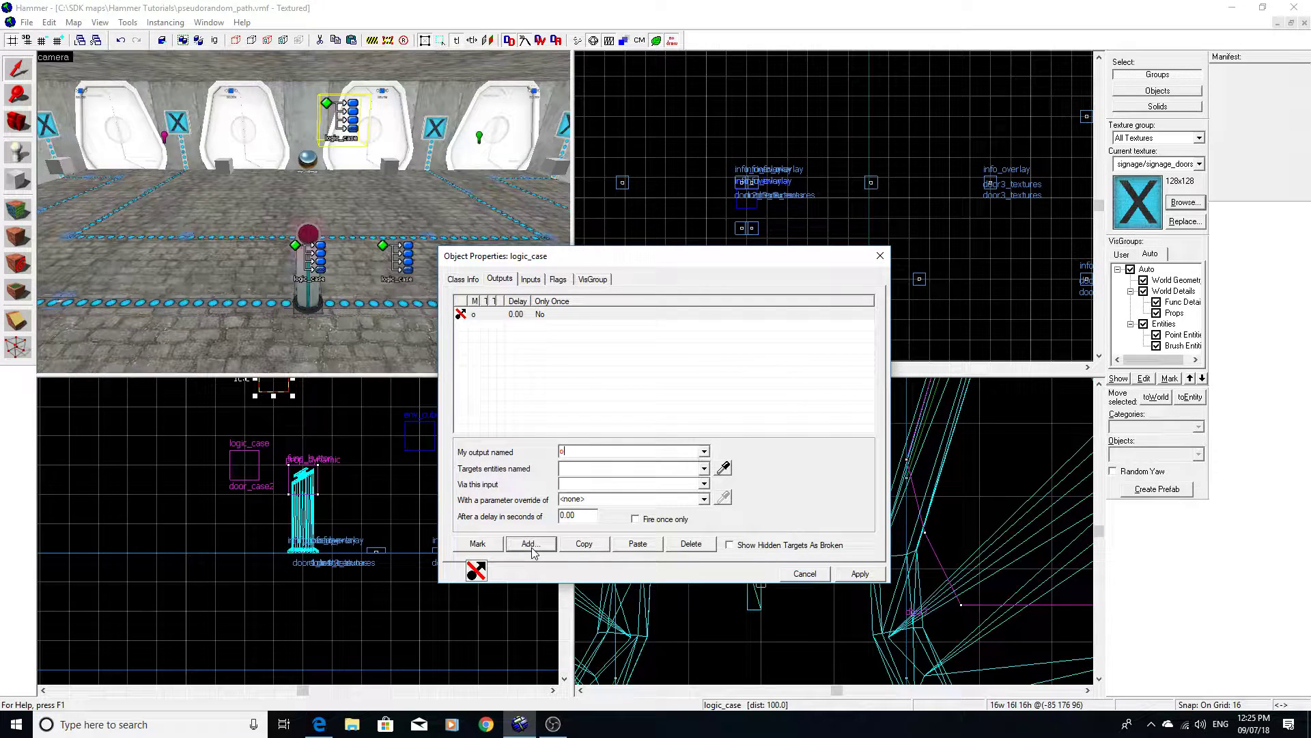
pyautogui.click(596, 468)
pyautogui.write('d')
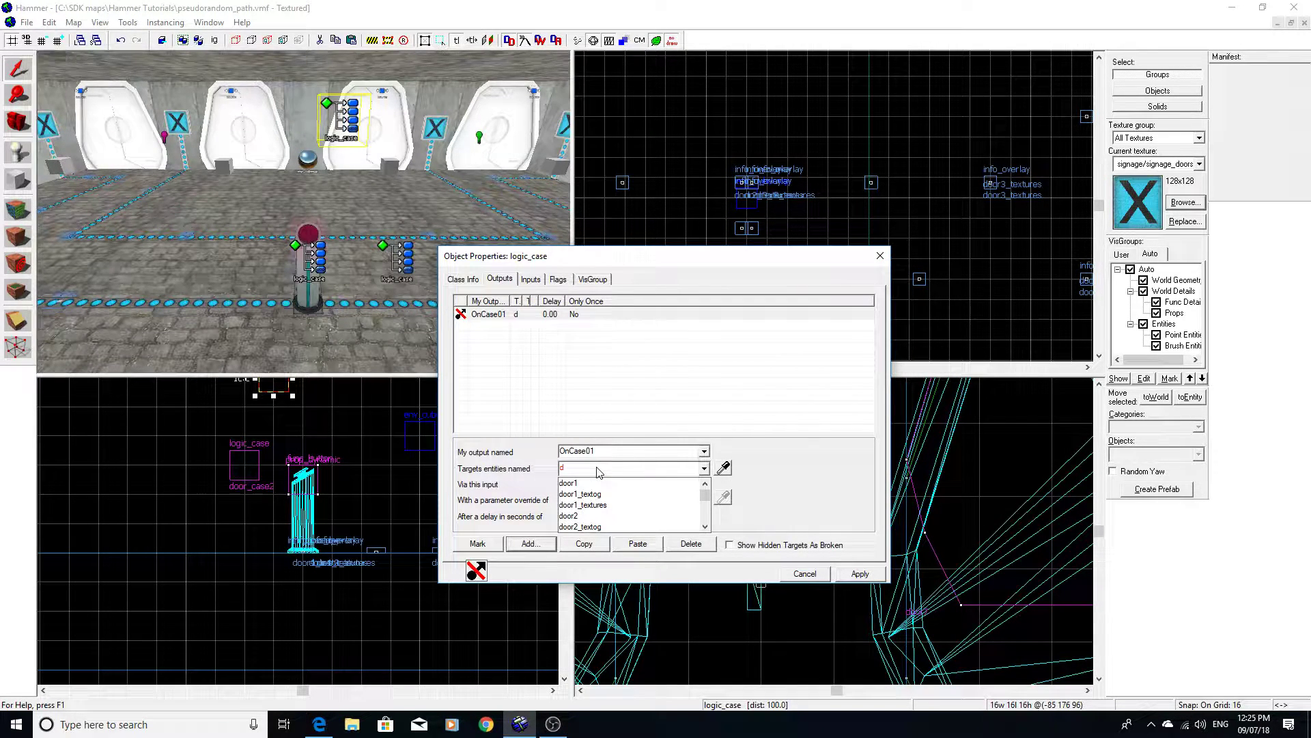
pyautogui.press('BackSpace')
pyautogui.write('ca')
pyautogui.click(597, 483)
pyautogui.click(598, 481)
pyautogui.write('PickRandom')
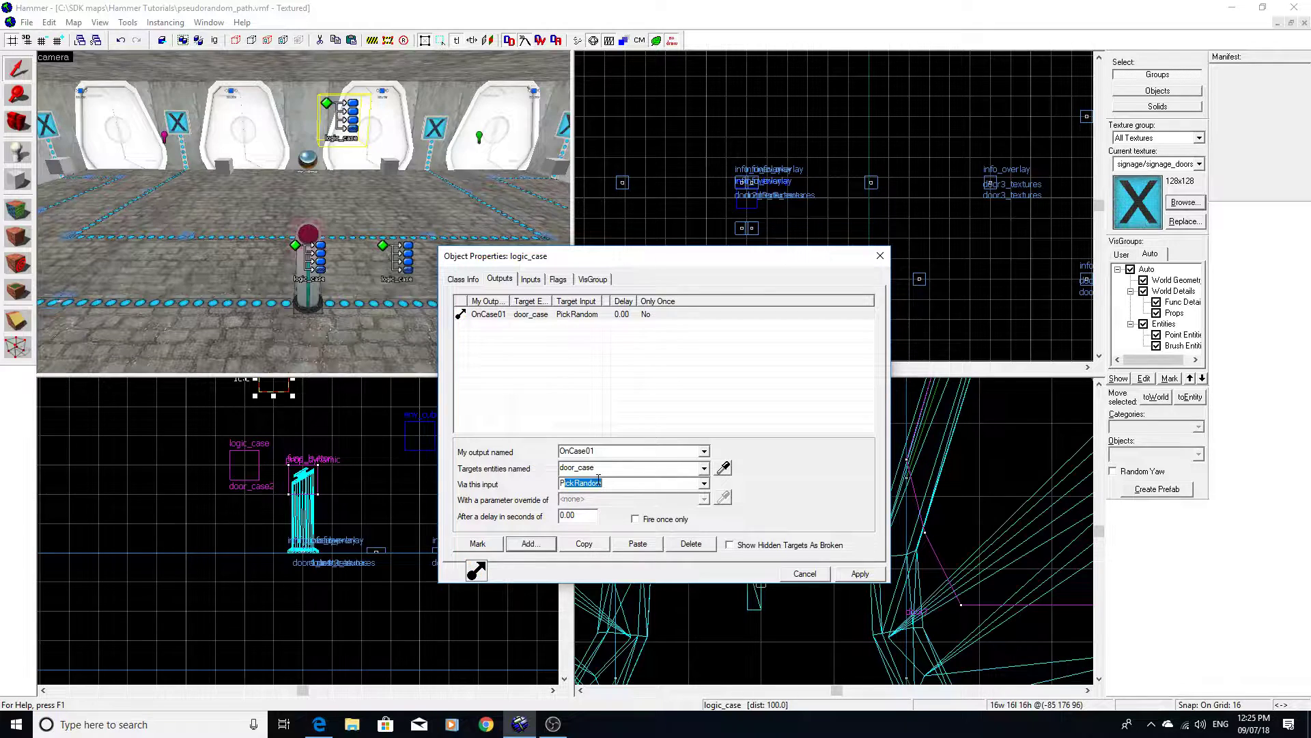
pyautogui.click(598, 481)
# - Add an OnCase02 output to the raised logic_case that sends PickRandom to door_case2, and apply the changes
pyautogui.click(531, 543)
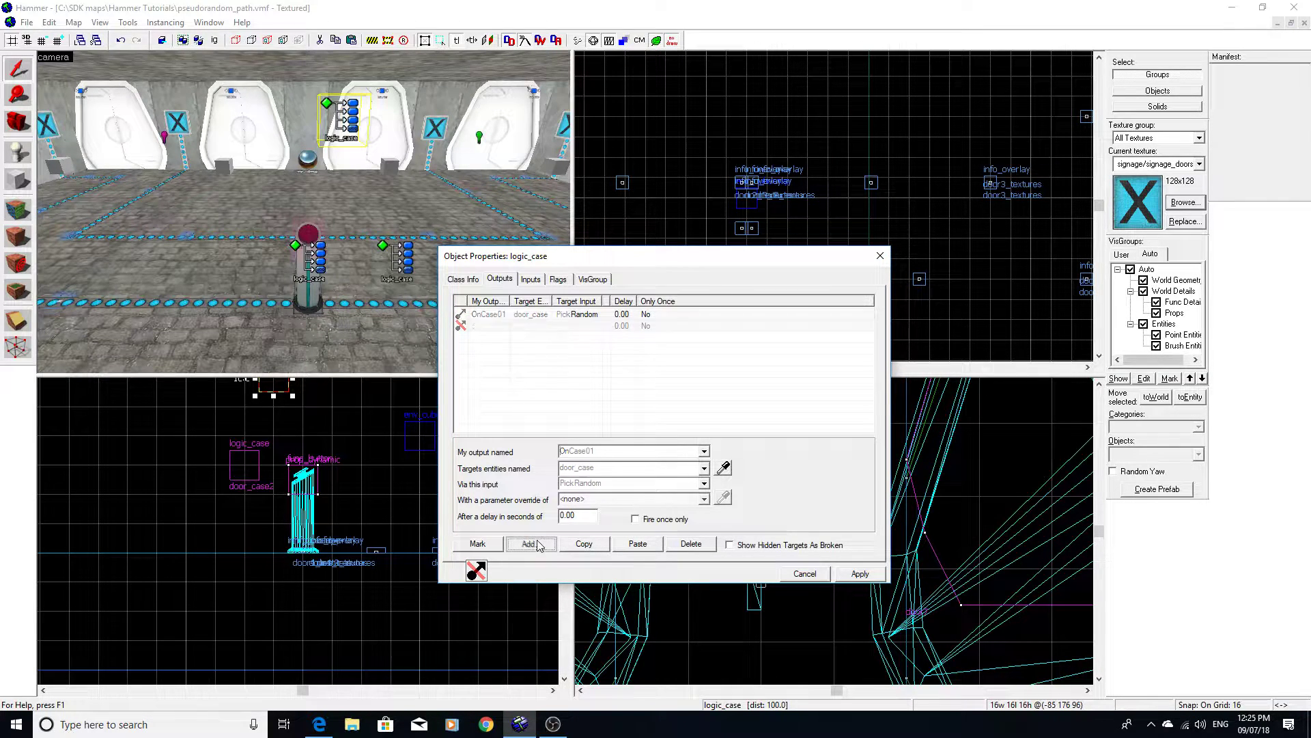
pyautogui.write('oncase02')
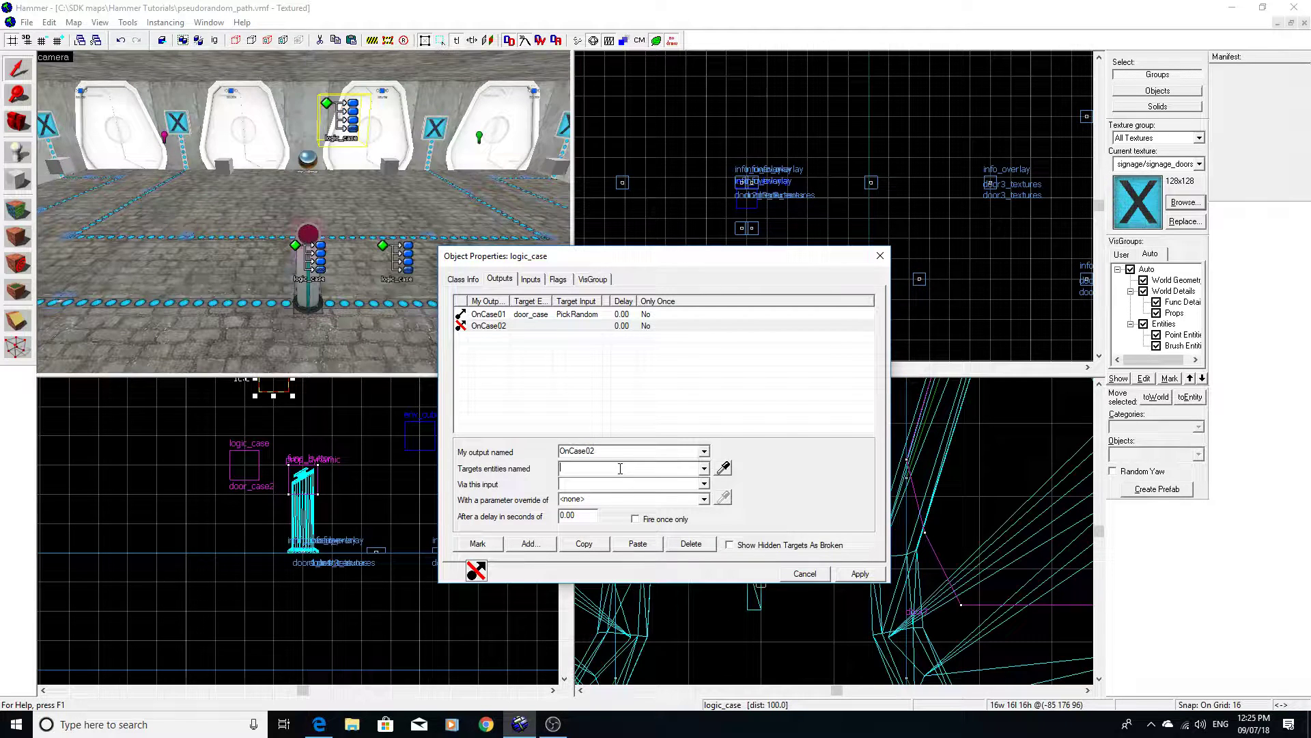
pyautogui.click(621, 470)
pyautogui.write('case')
pyautogui.click(578, 493)
pyautogui.press('Tab')
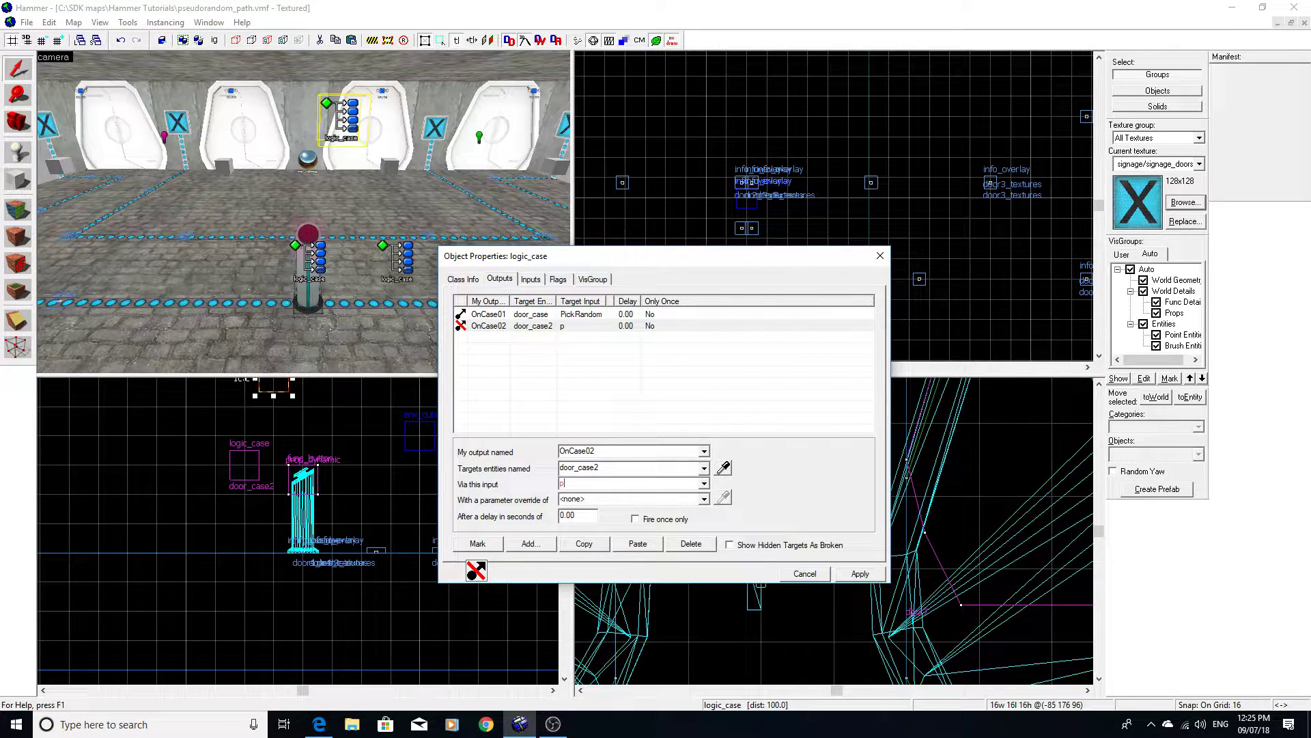
pyautogui.write('PickRandom')
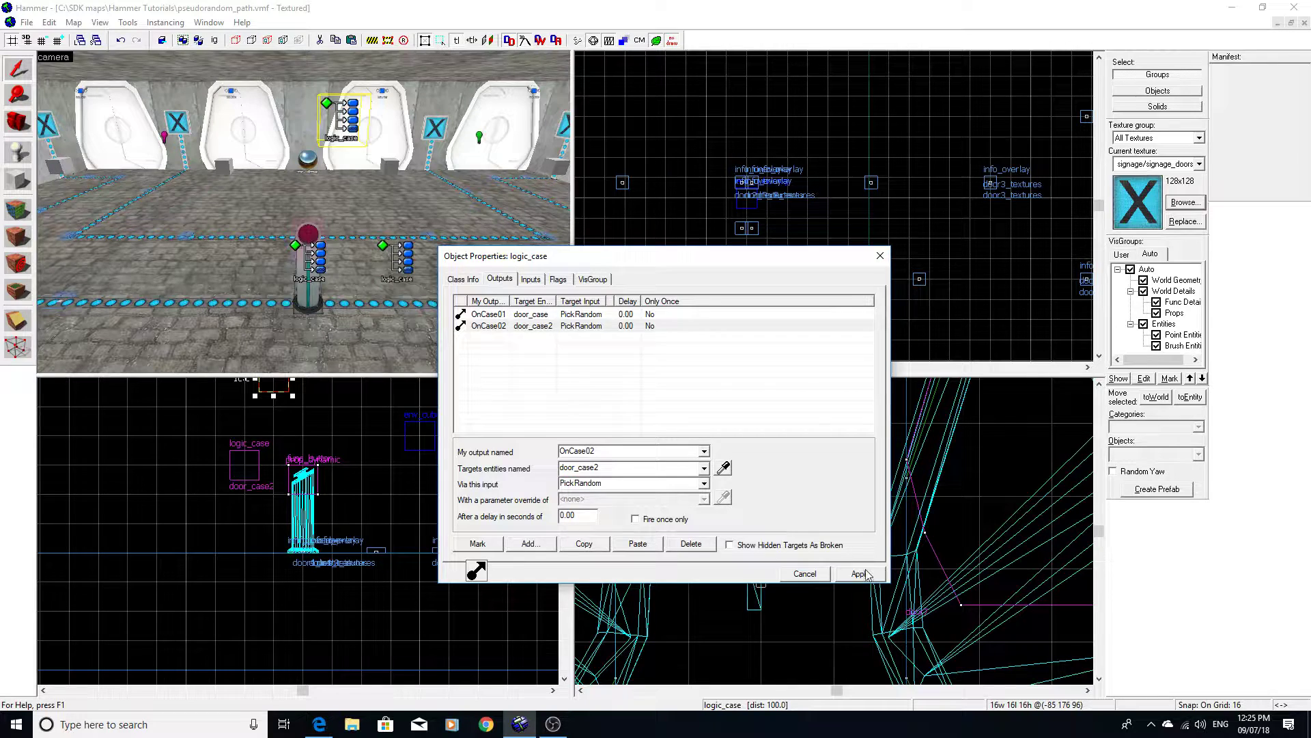
pyautogui.click(866, 574)
# - Review the outputs of the raised logic_case, door_case, door_case2 and the func_button to trace how the random pick is passed on
pyautogui.click(564, 336)
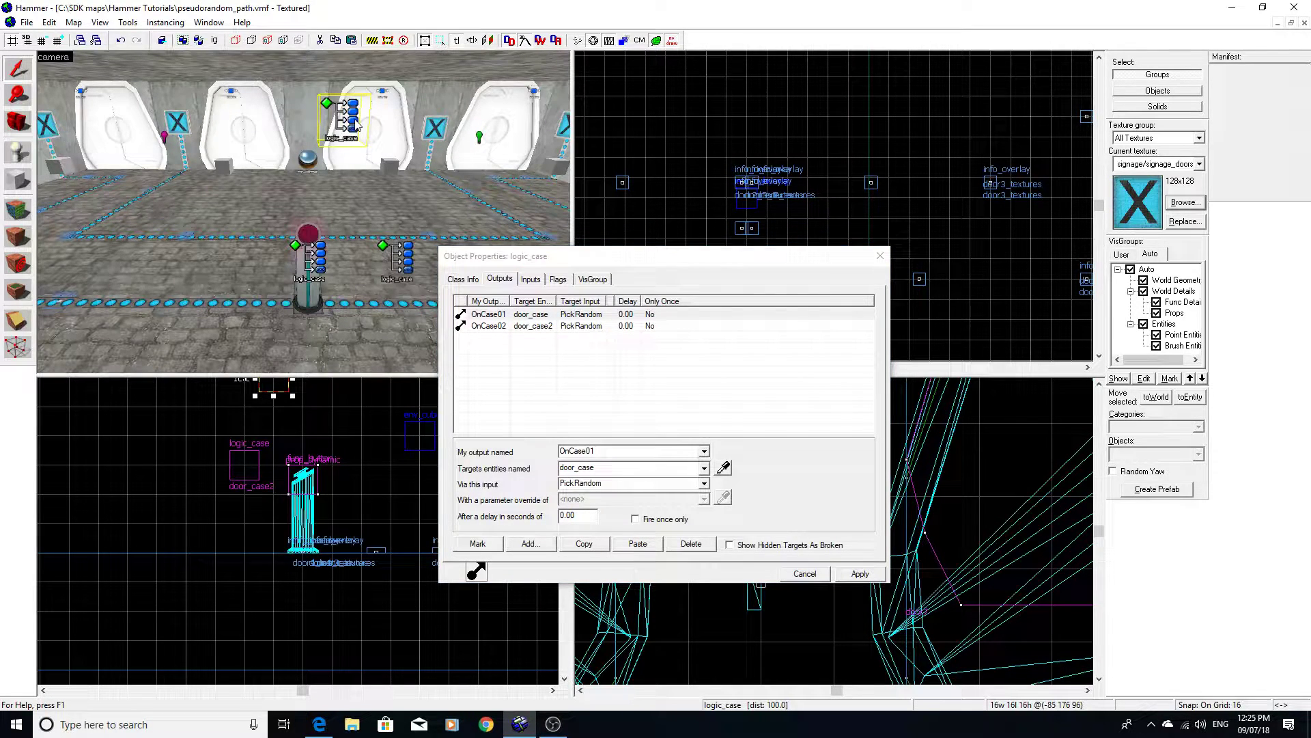
pyautogui.click(310, 272)
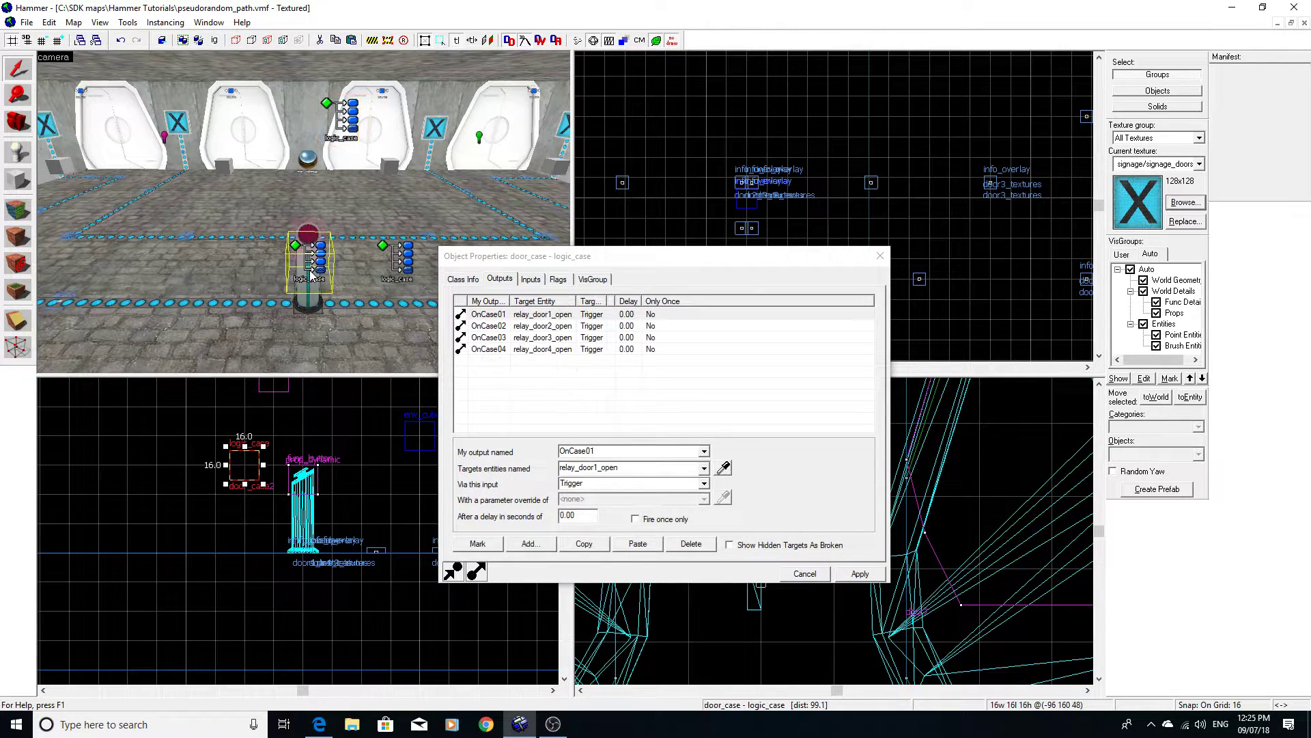
pyautogui.click(310, 226)
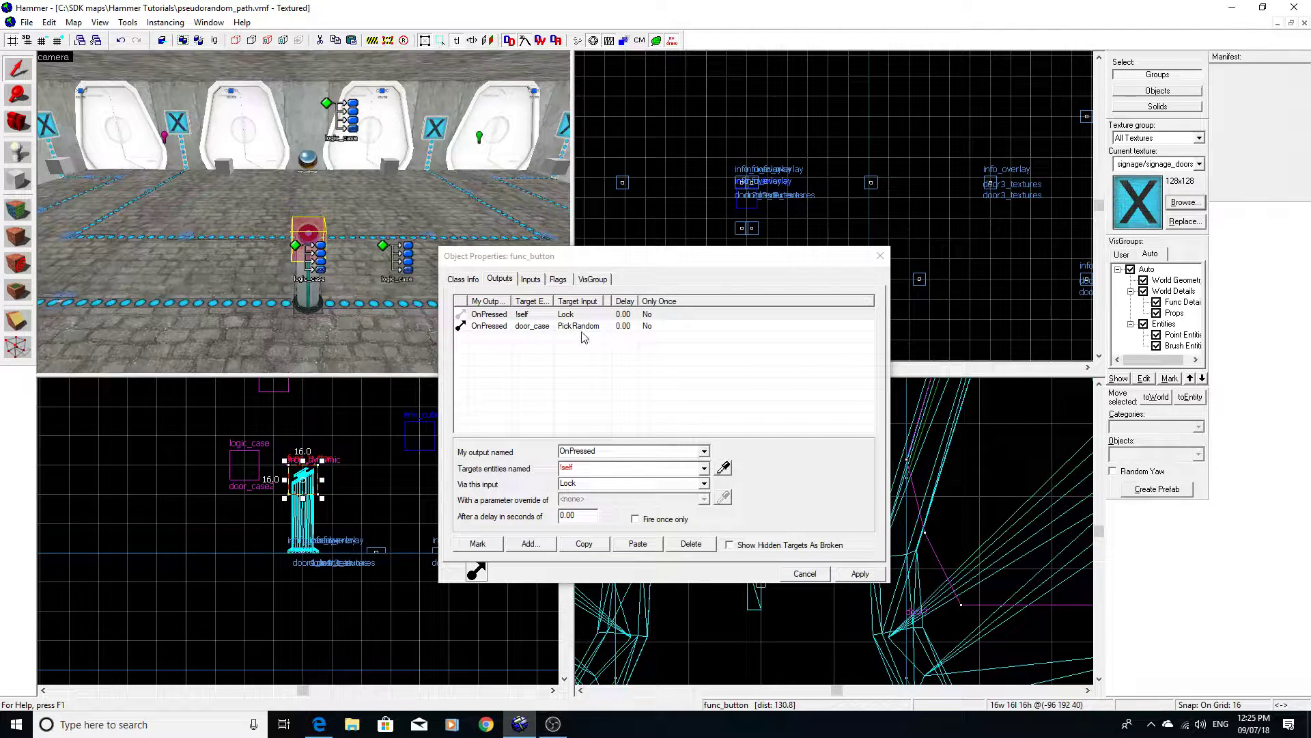
pyautogui.click(347, 131)
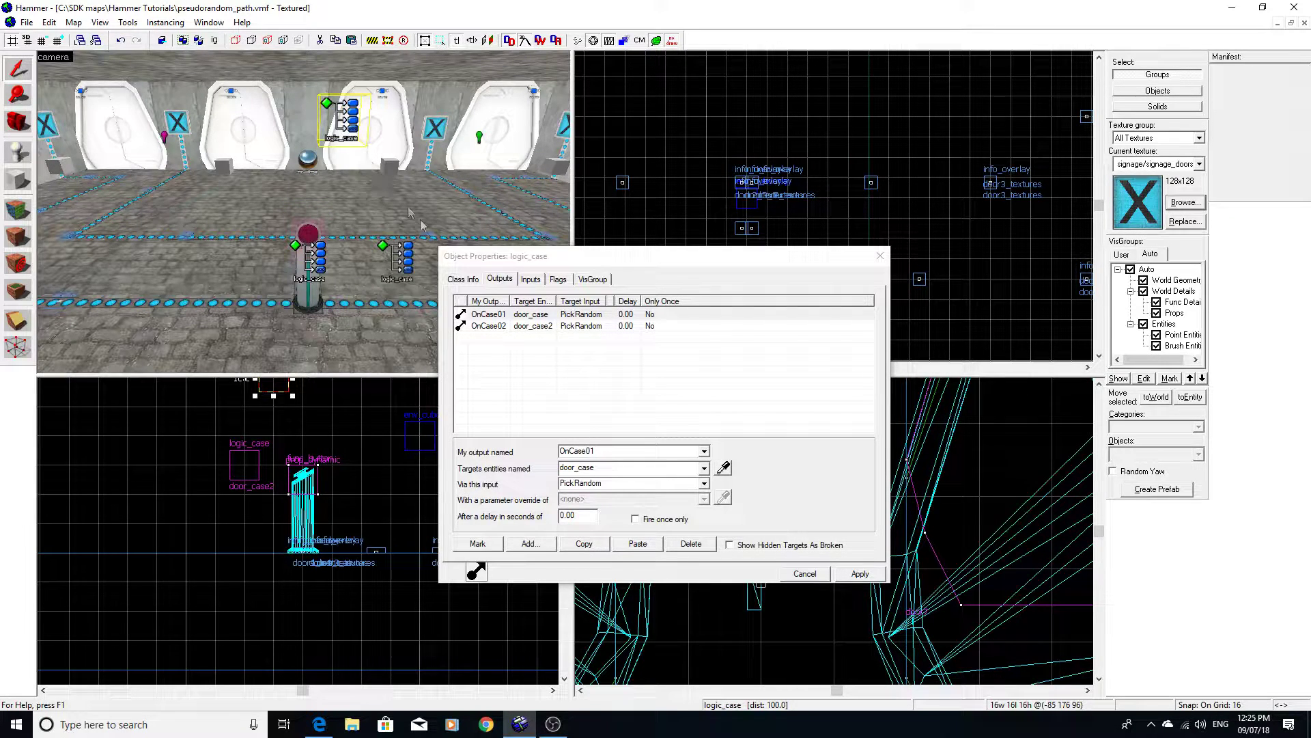
pyautogui.click(375, 265)
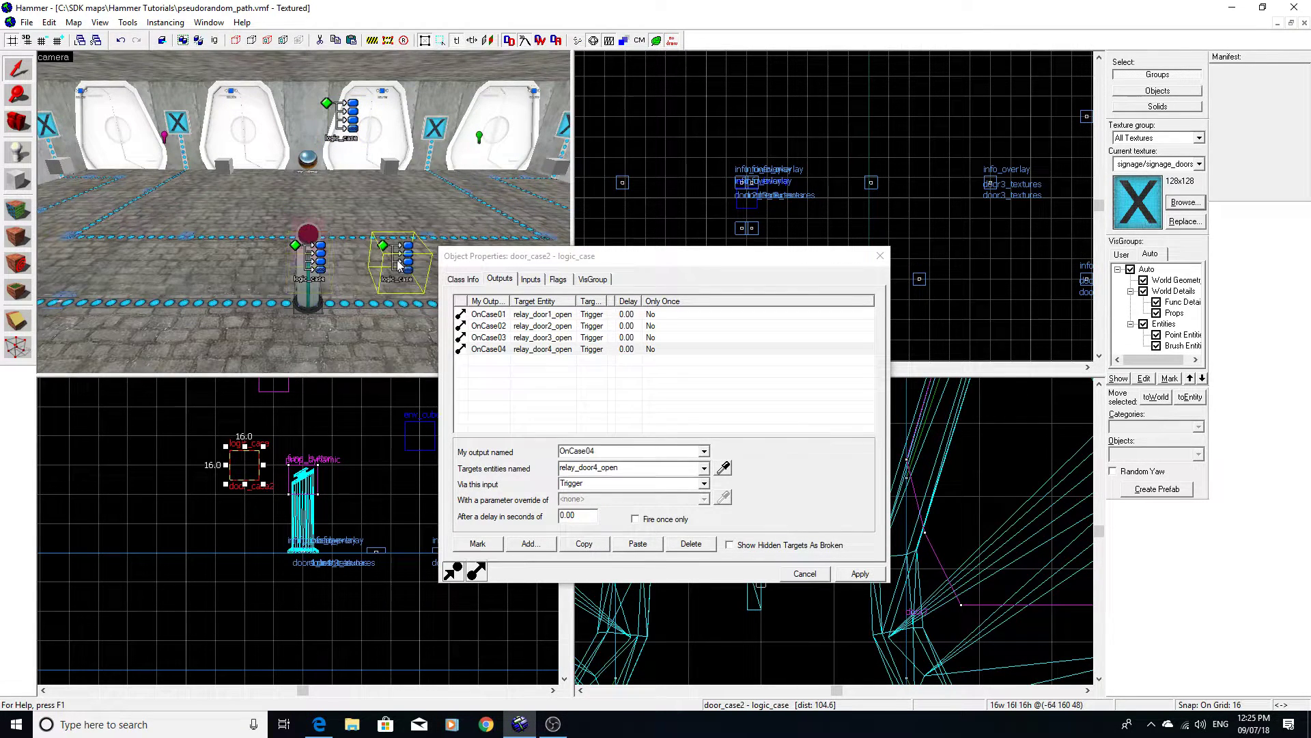
pyautogui.click(328, 272)
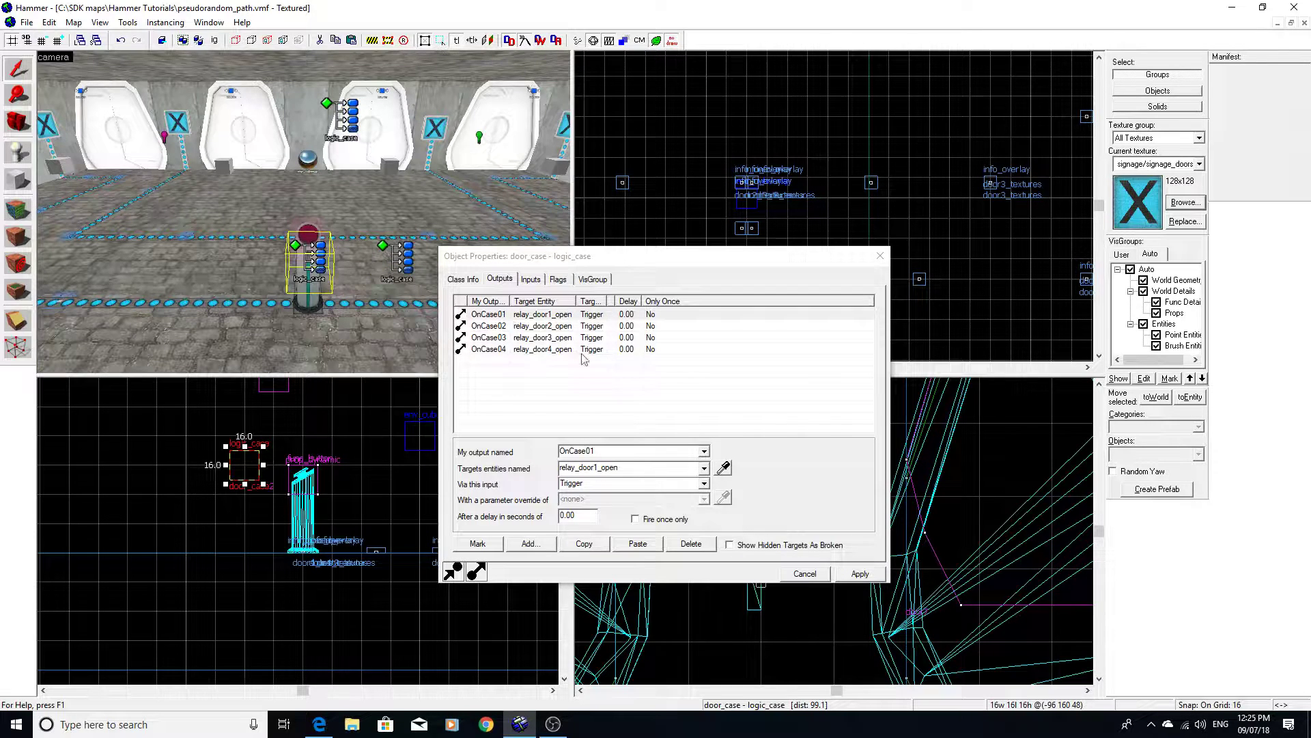
# - Delete door_case2 and the raised logic_case, keeping door_case, and check the button's outputs
pyautogui.click(402, 275)
pyautogui.press('Delete')
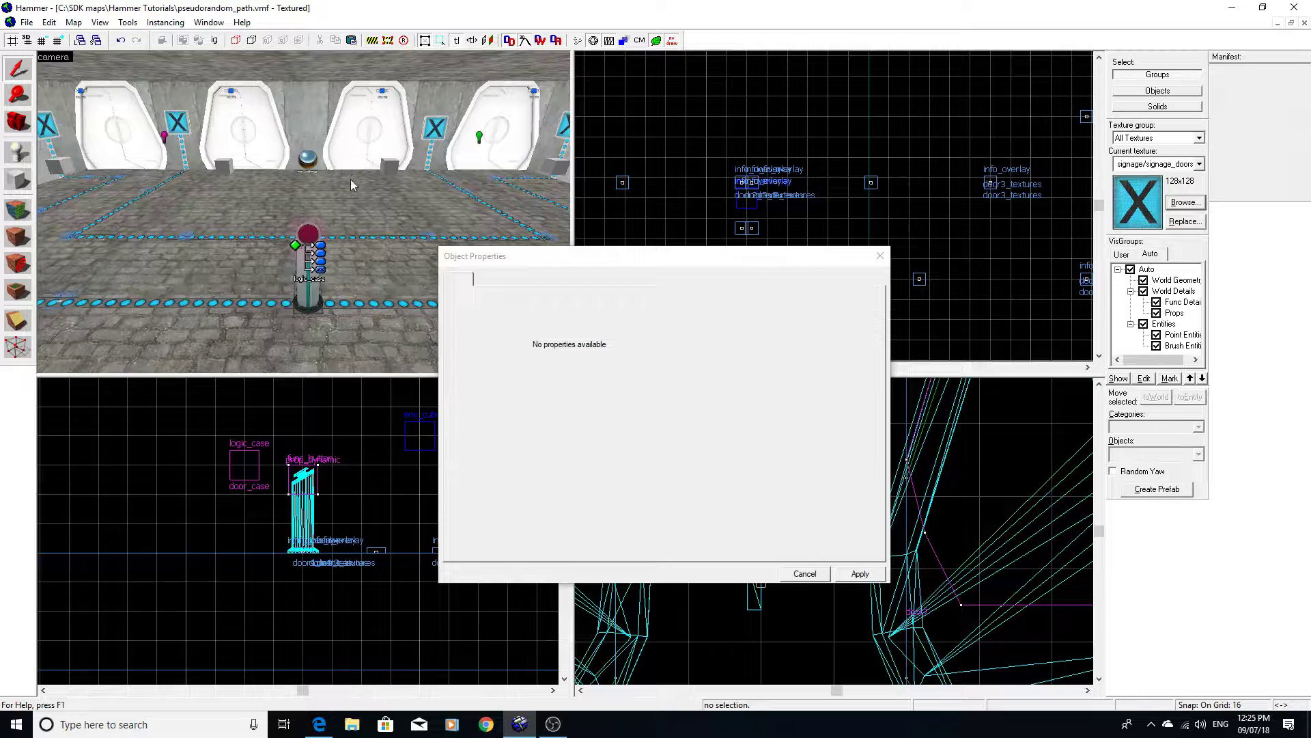
pyautogui.click(315, 268)
pyautogui.click(311, 247)
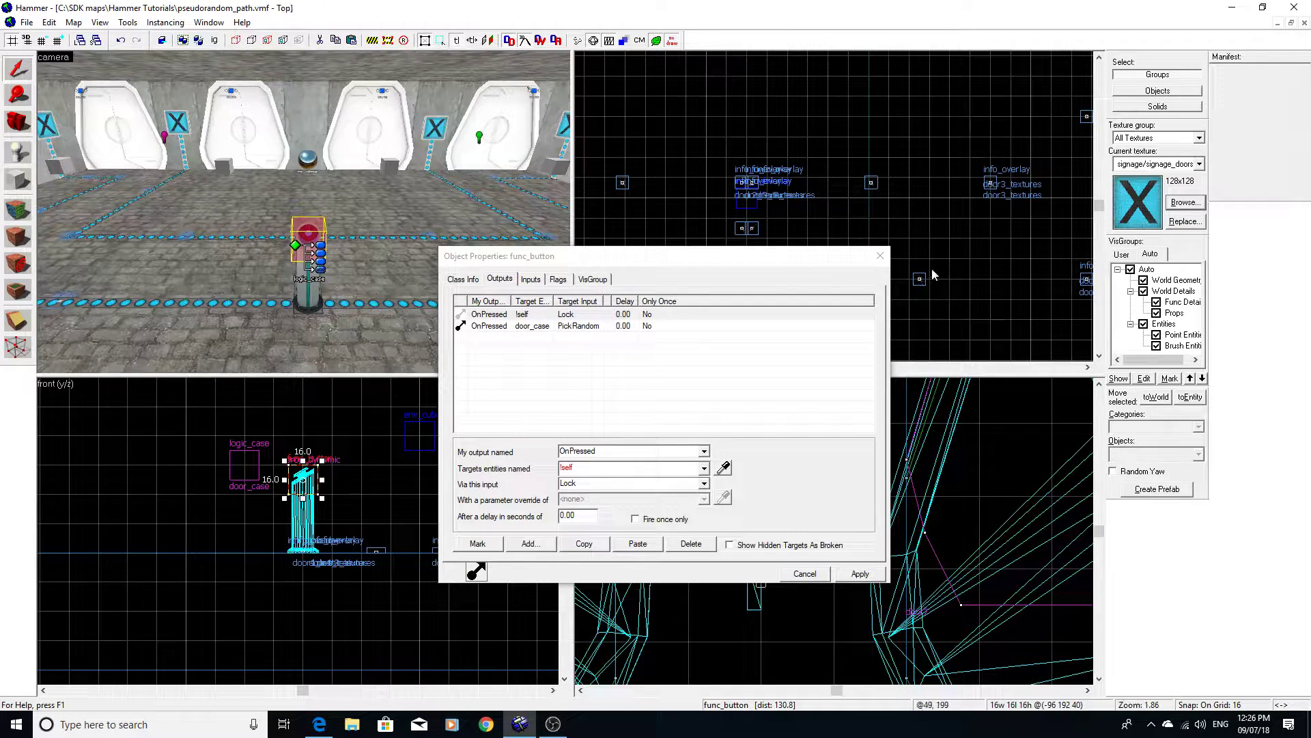
# - Close the object properties, clear the selection and save the map
pyautogui.click(881, 252)
pyautogui.press('Escape')
pyautogui.press('z')
pyautogui.press('s')
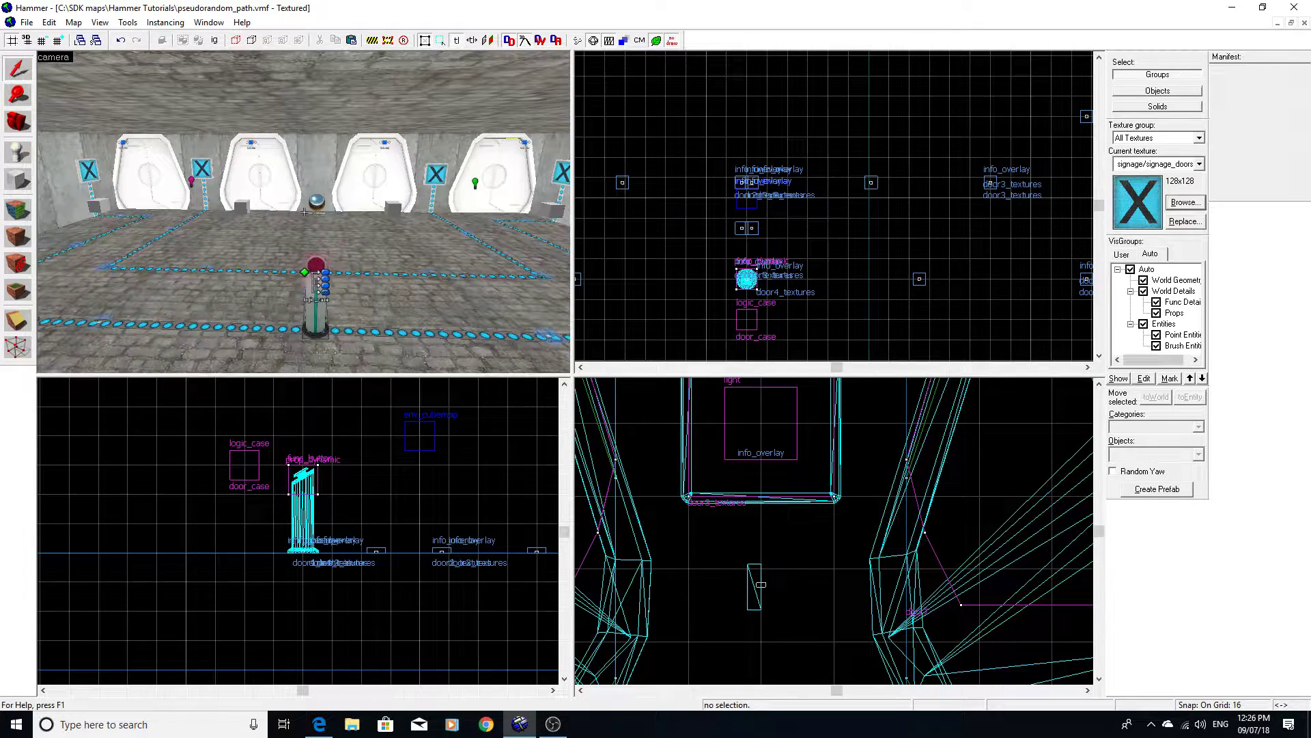
pyautogui.click(26, 22)
pyautogui.click(42, 84)
pyautogui.press('z')
pyautogui.press('w')
pyautogui.press('s')
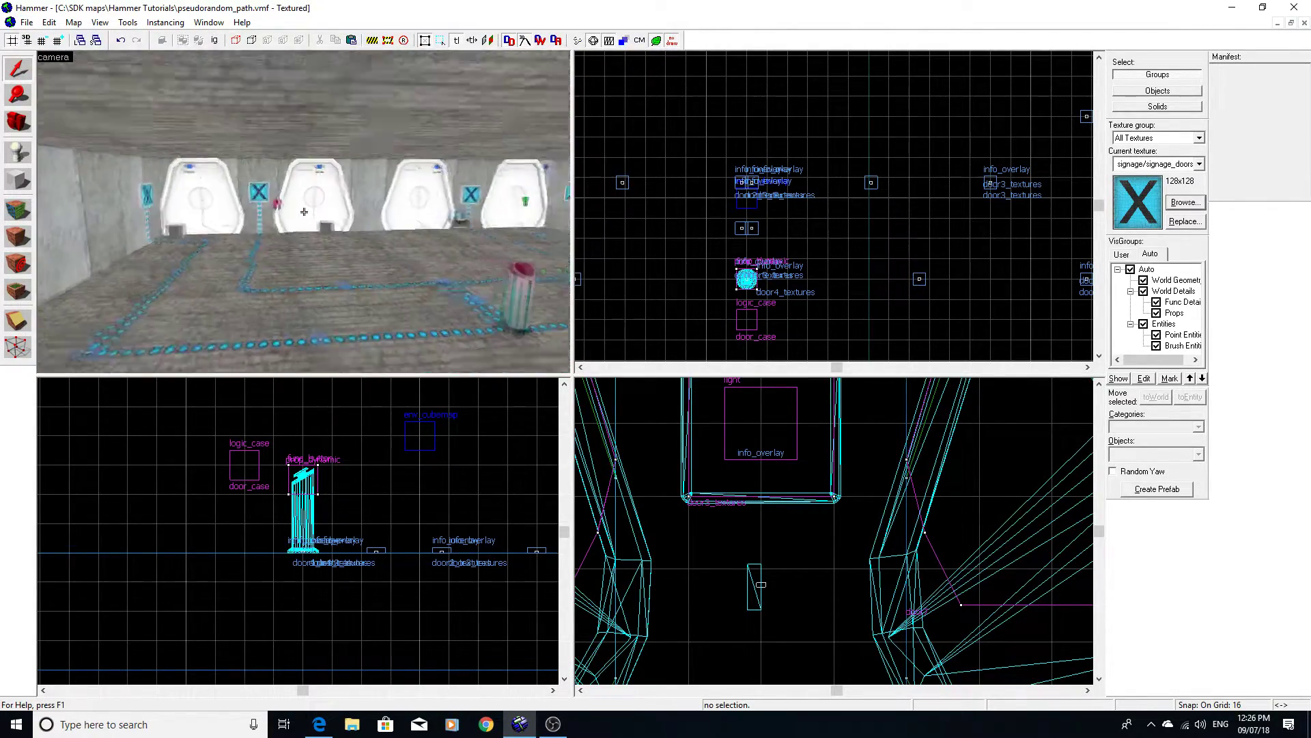
pyautogui.press('Right')
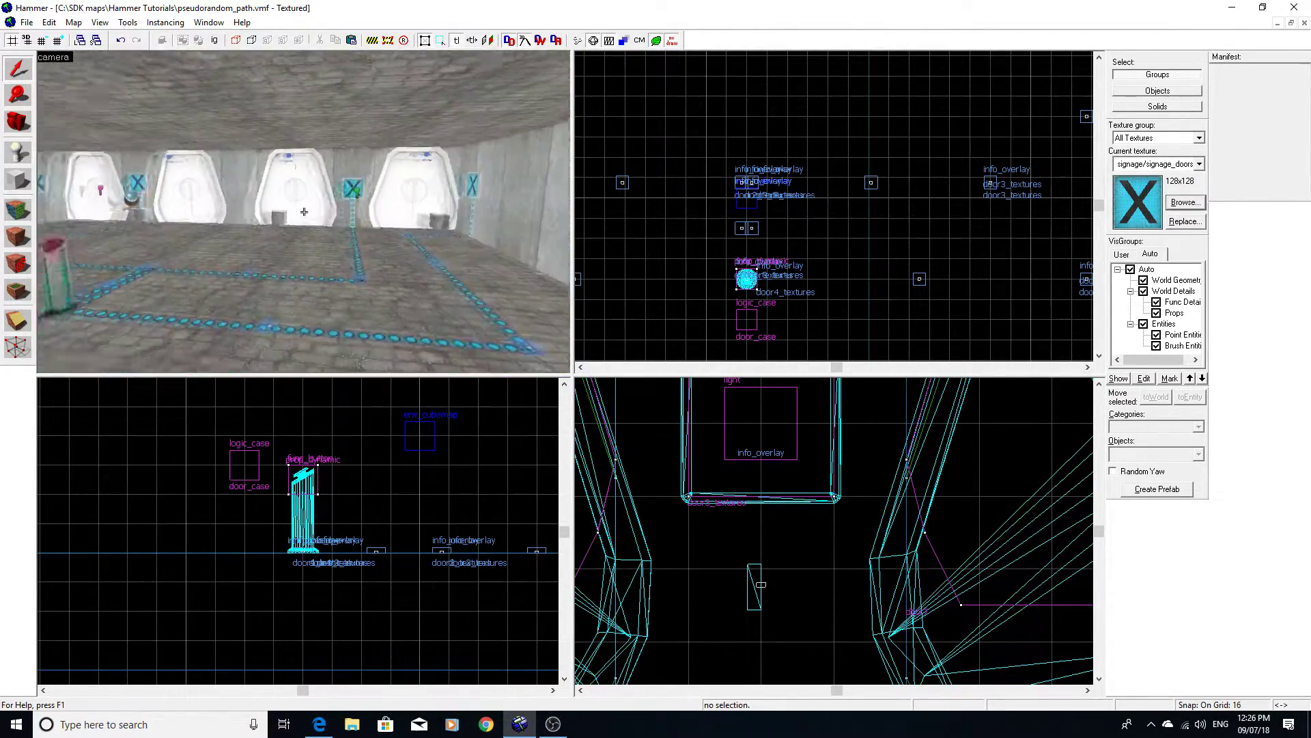
pyautogui.press('a')
pyautogui.press('w')
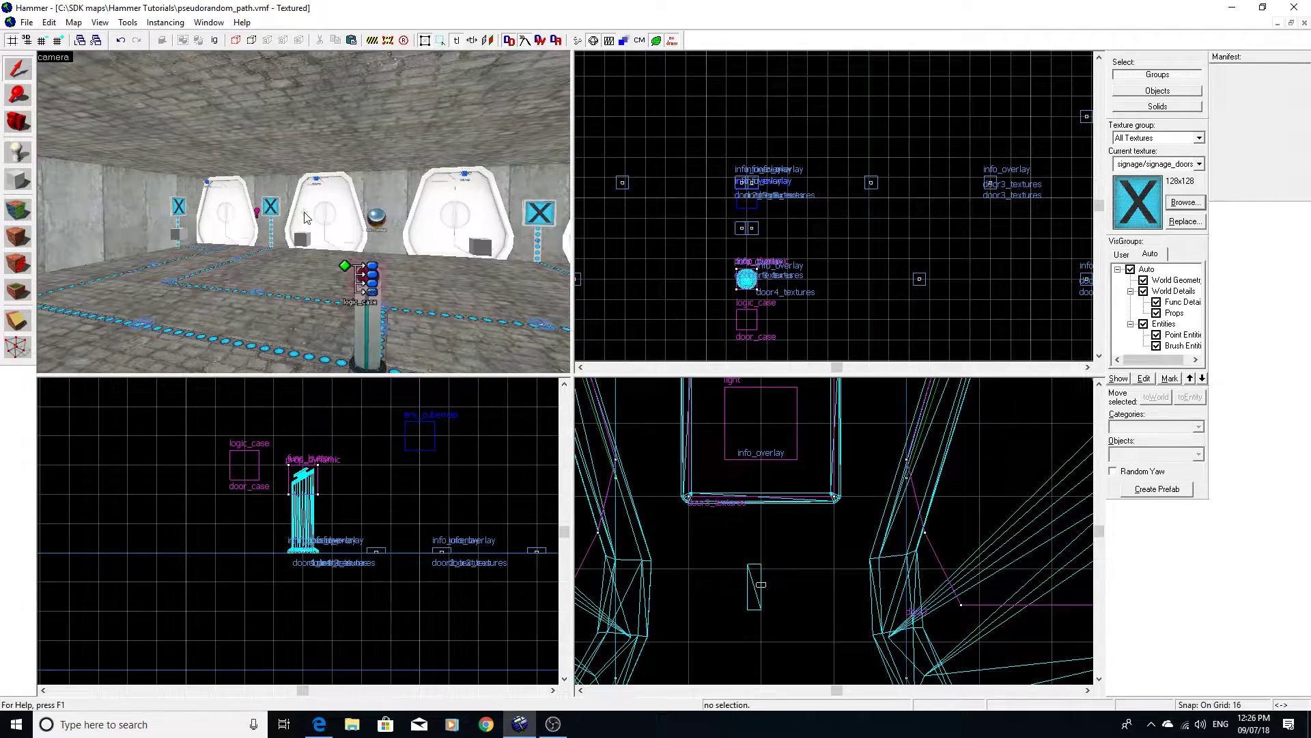
pyautogui.press('s')
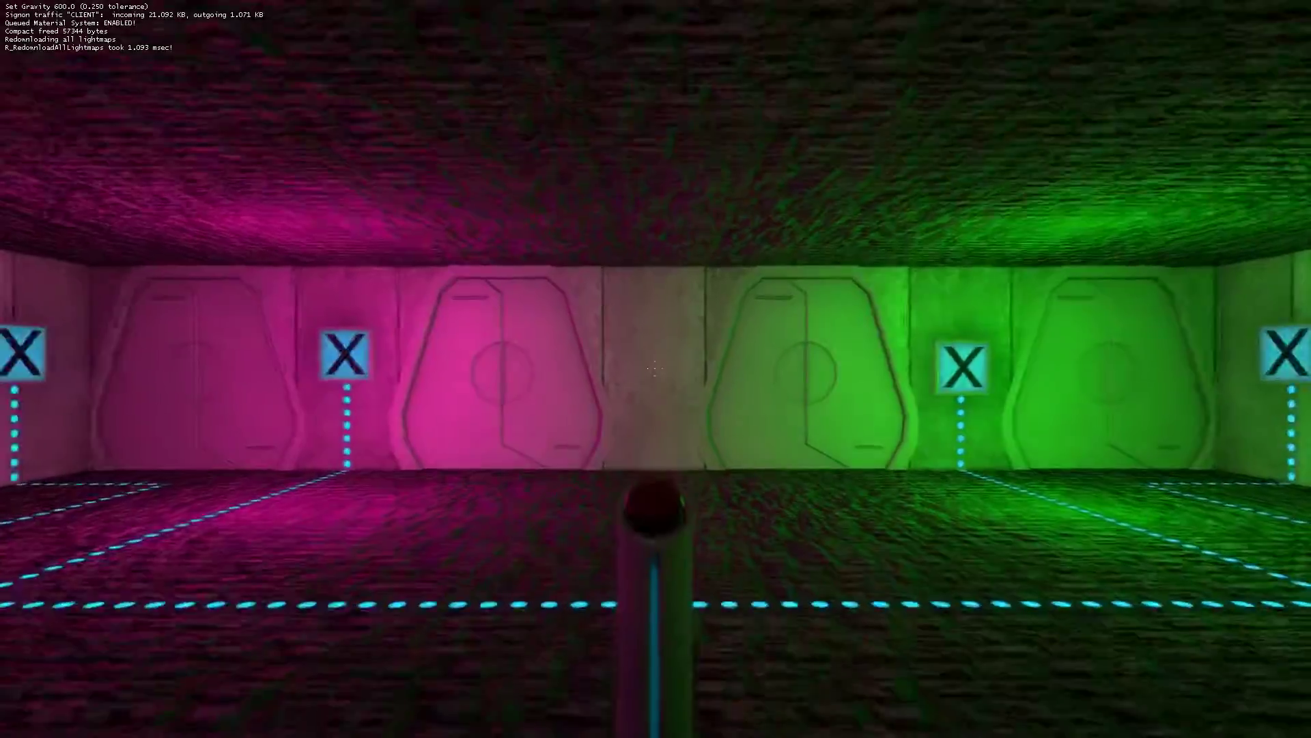
pyautogui.press('w')
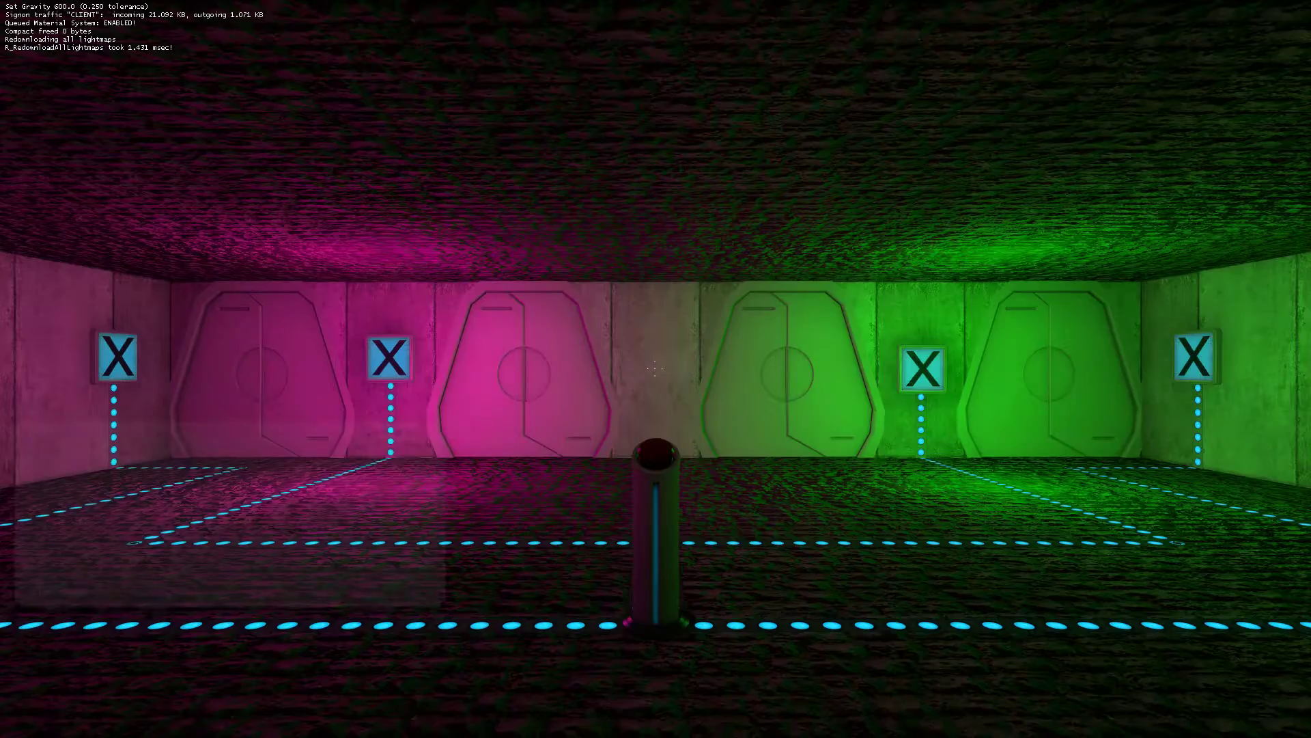
pyautogui.press('w')
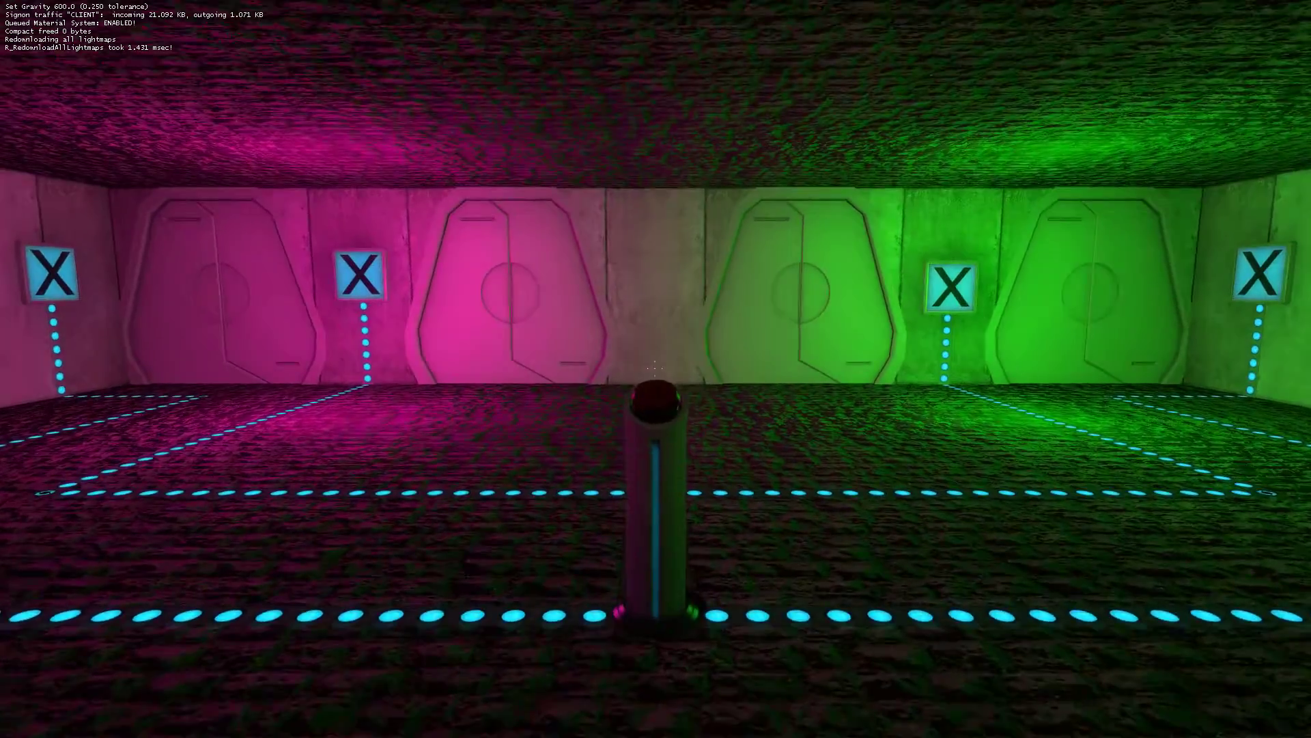
pyautogui.press('e')
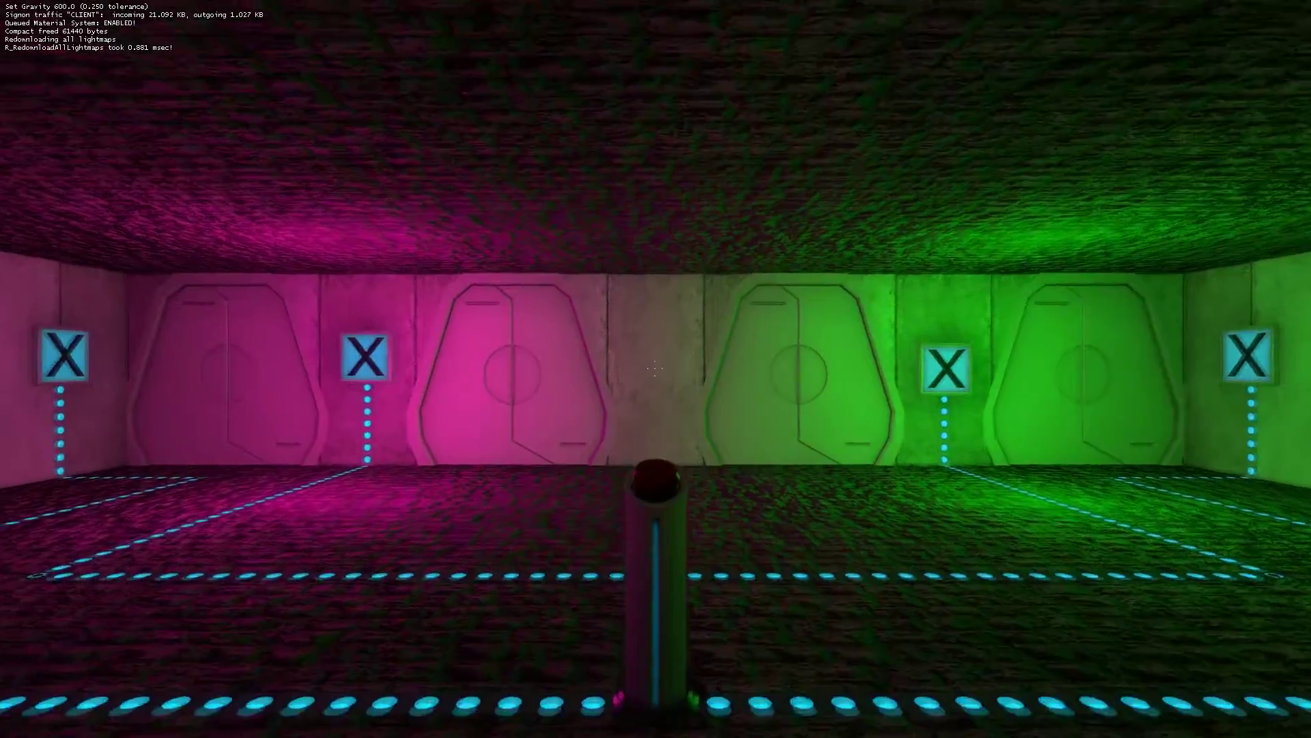
pyautogui.press('w')
pyautogui.press('e')
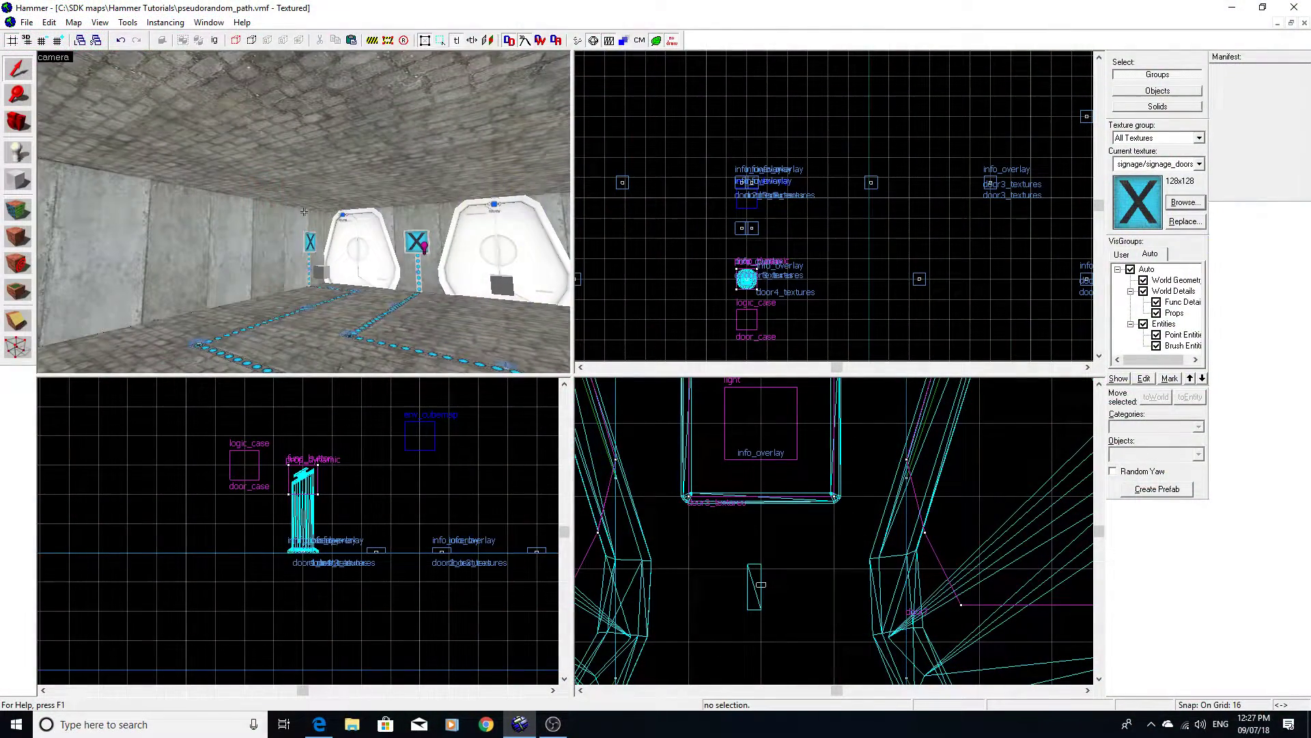
pyautogui.press('s')
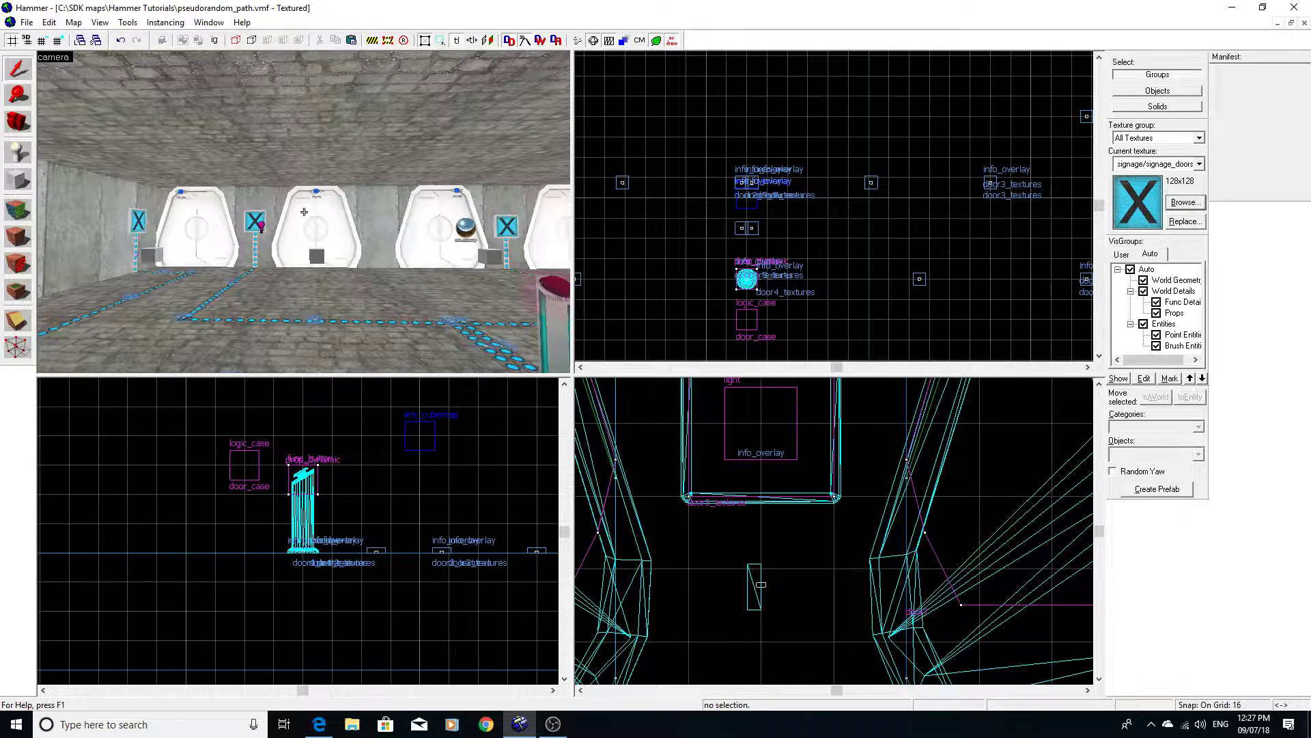
pyautogui.press('d')
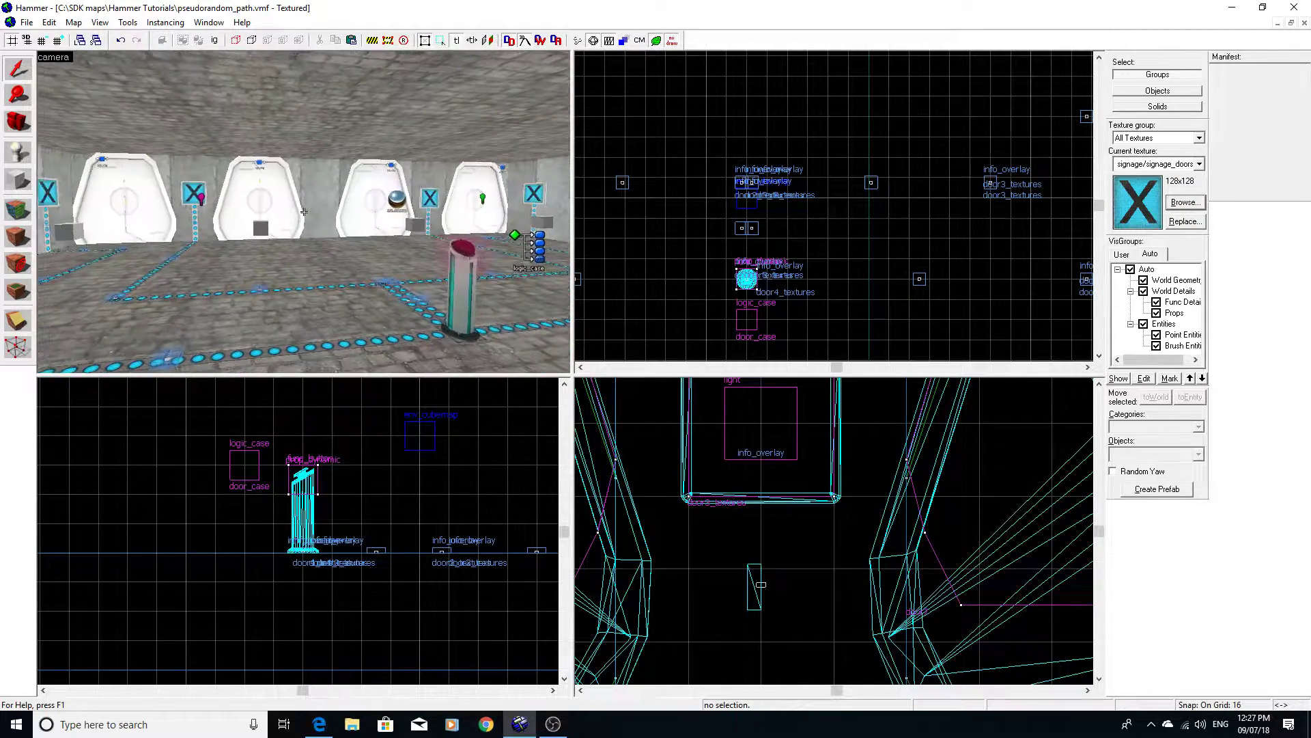
pyautogui.press('a')
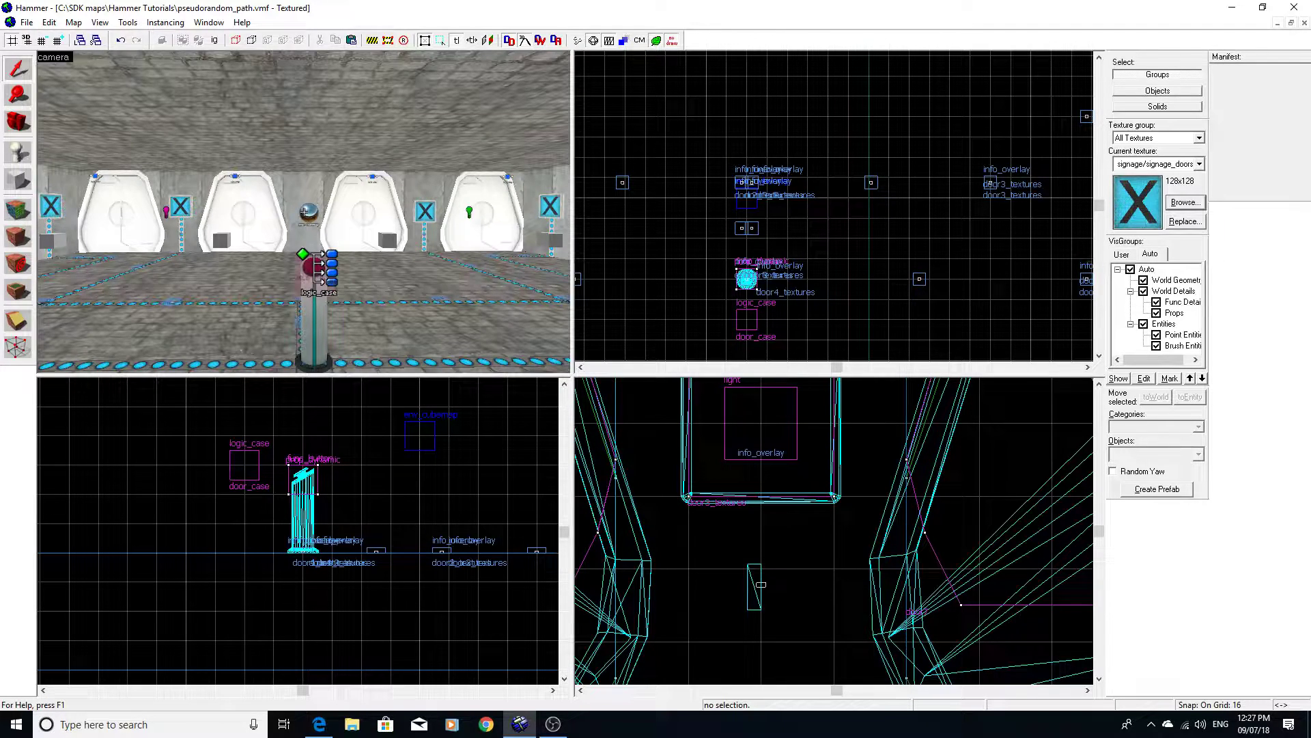
pyautogui.press('d')
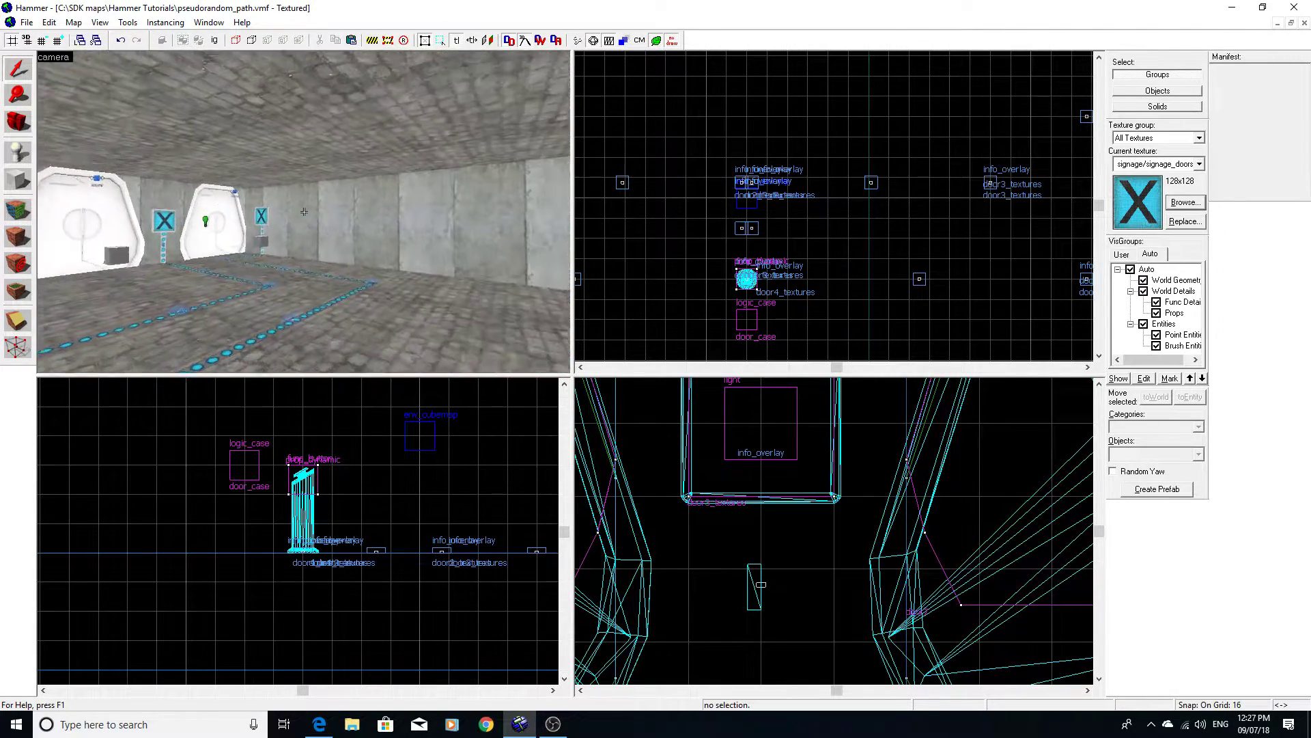
pyautogui.press('w')
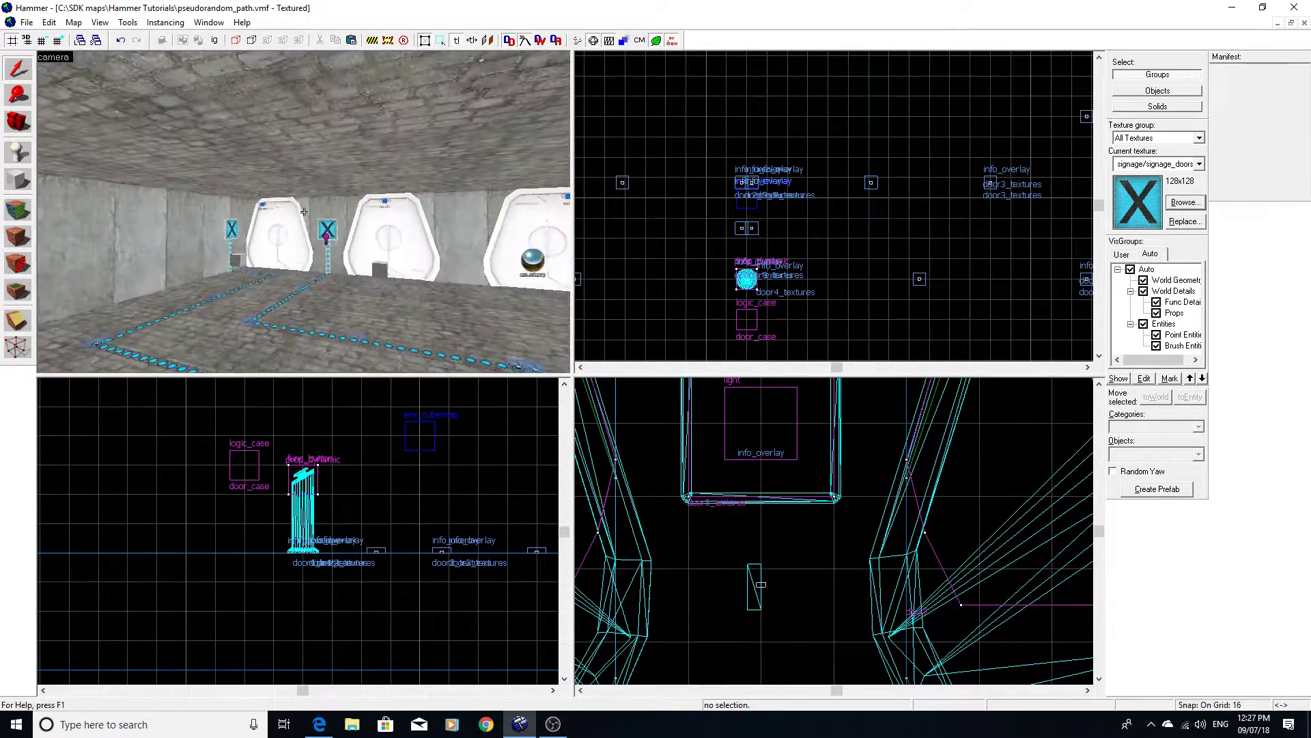
pyautogui.press('s')
pyautogui.press('d')
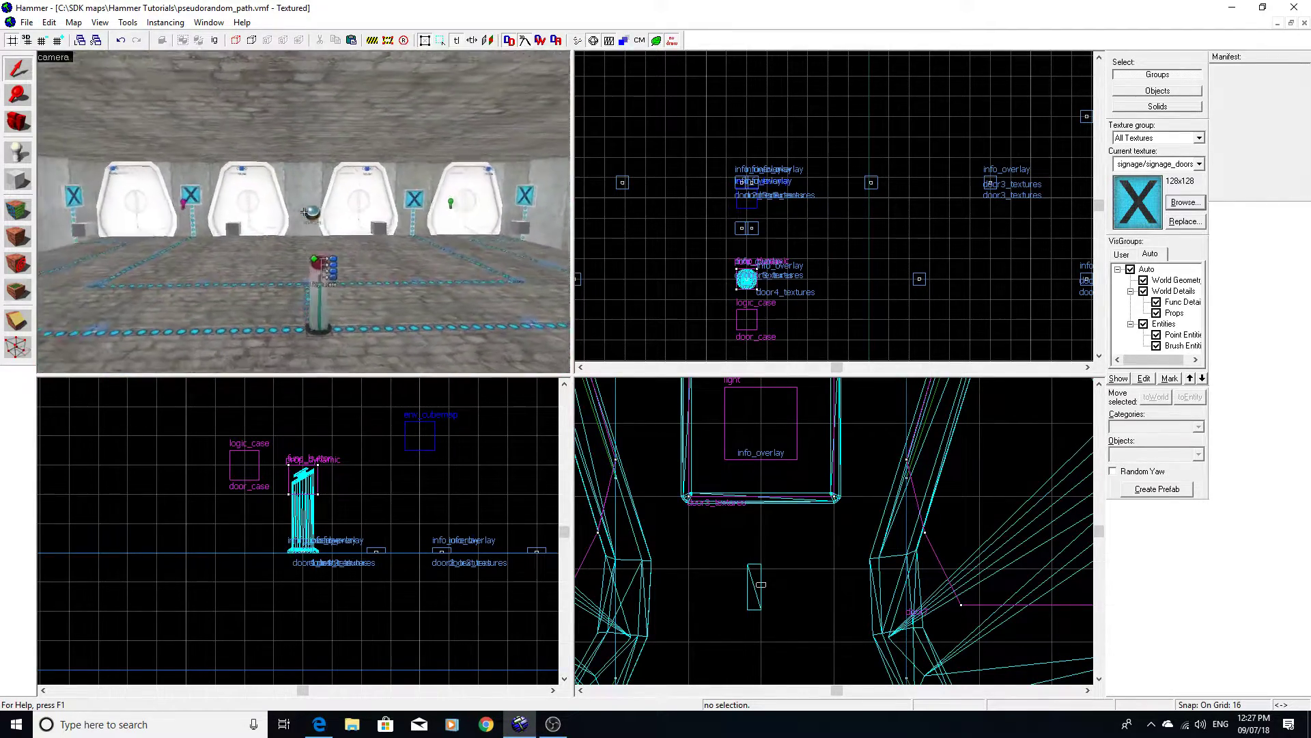
pyautogui.press('z')
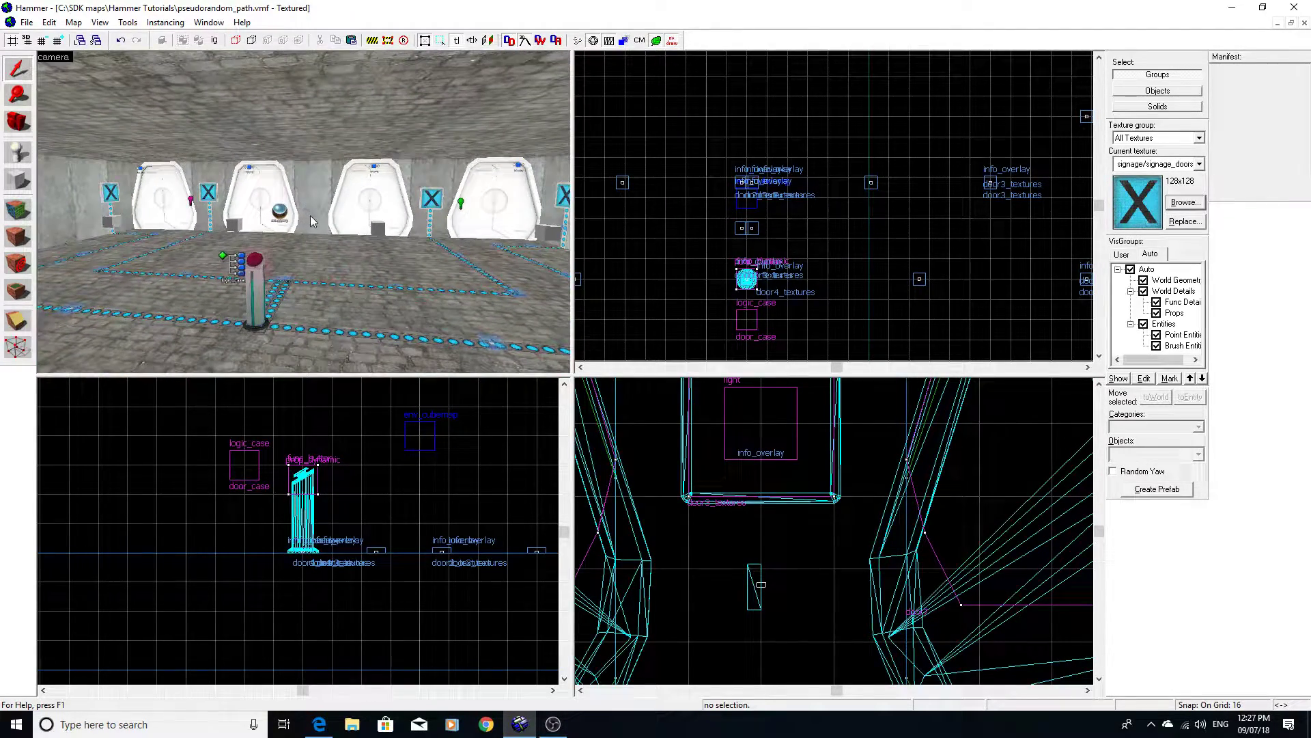